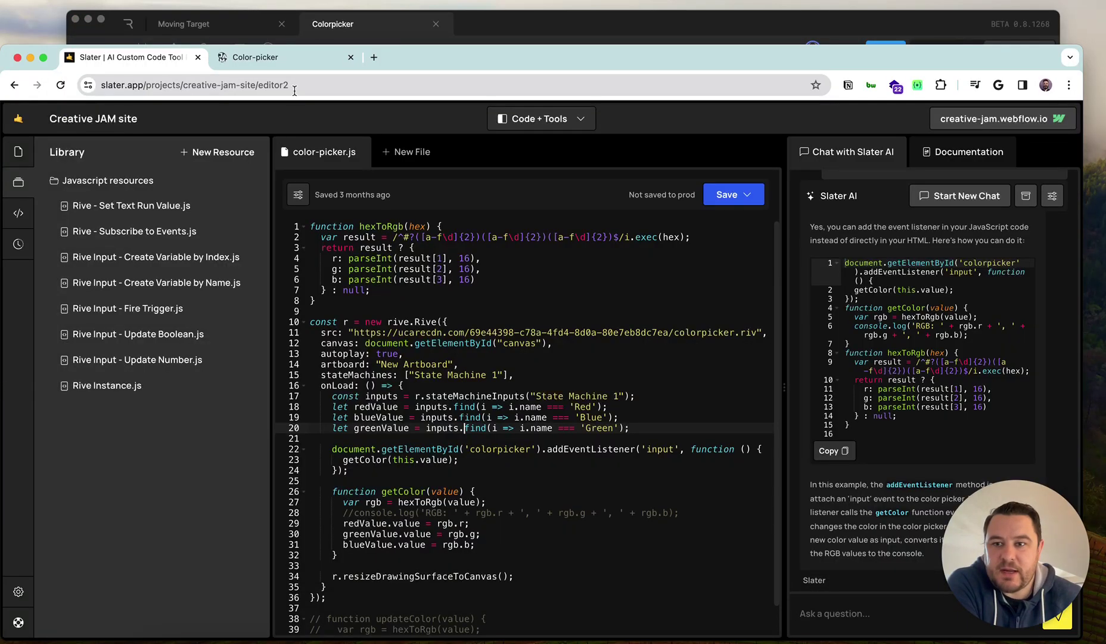
Step: On the Color-picker page, set the iris colour to a bright purple
{"action": "left_click", "coordinate": [268, 57]}
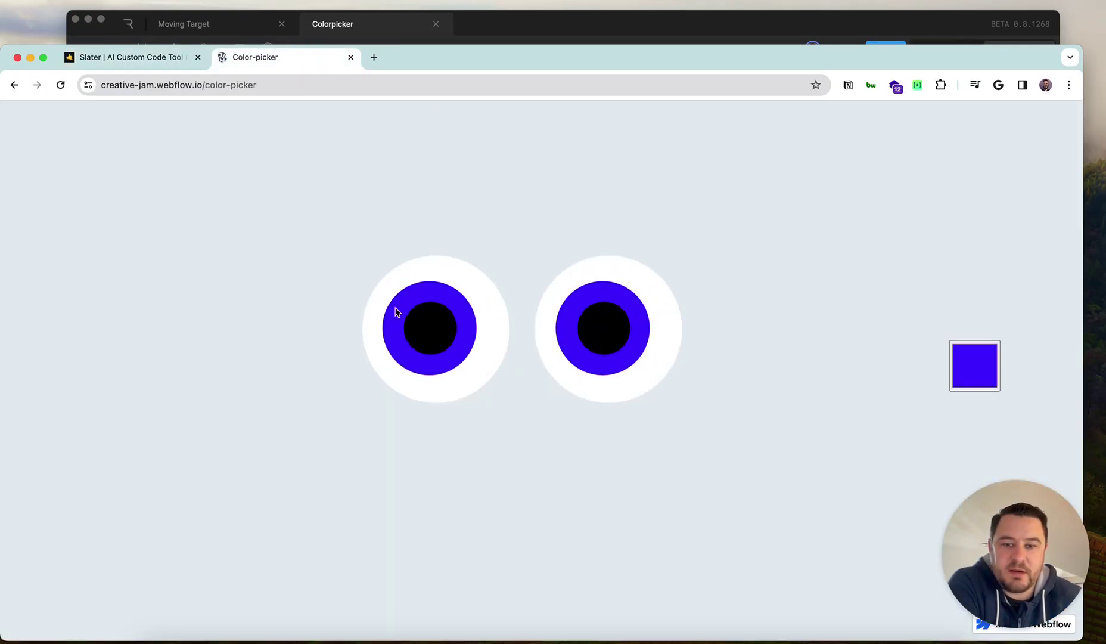
{"action": "left_click", "coordinate": [973, 381]}
{"action": "left_click", "coordinate": [1016, 423]}
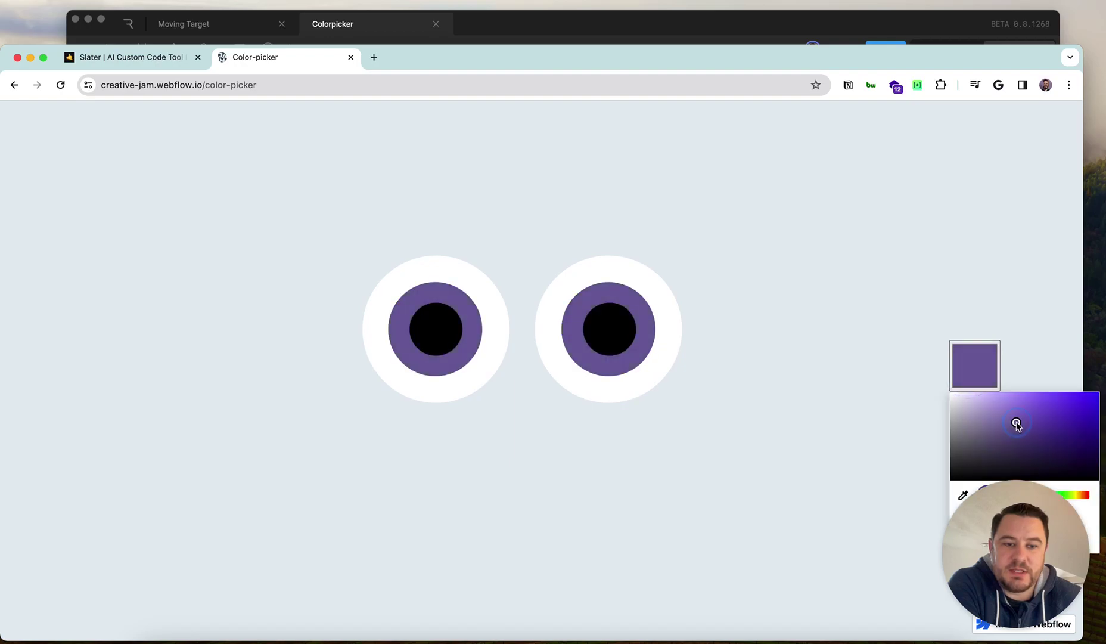
{"action": "mouse_move", "coordinate": [1016, 423]}
{"action": "left_mouse_down"}
{"action": "mouse_move", "coordinate": [1025, 382]}
{"action": "mouse_move", "coordinate": [1032, 402]}
{"action": "left_mouse_up"}
{"action": "left_click", "coordinate": [844, 382]}
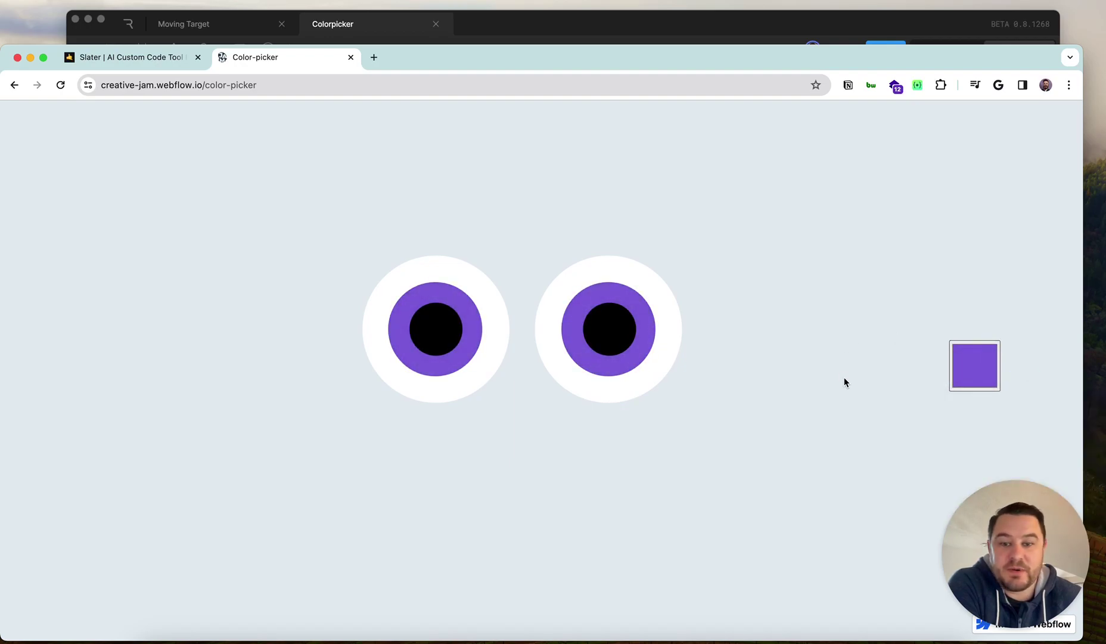
Step: Change the iris colour through violet and near-white to bright yellow
{"action": "left_click", "coordinate": [981, 371]}
{"action": "left_click", "coordinate": [975, 384]}
{"action": "left_click", "coordinate": [1063, 403]}
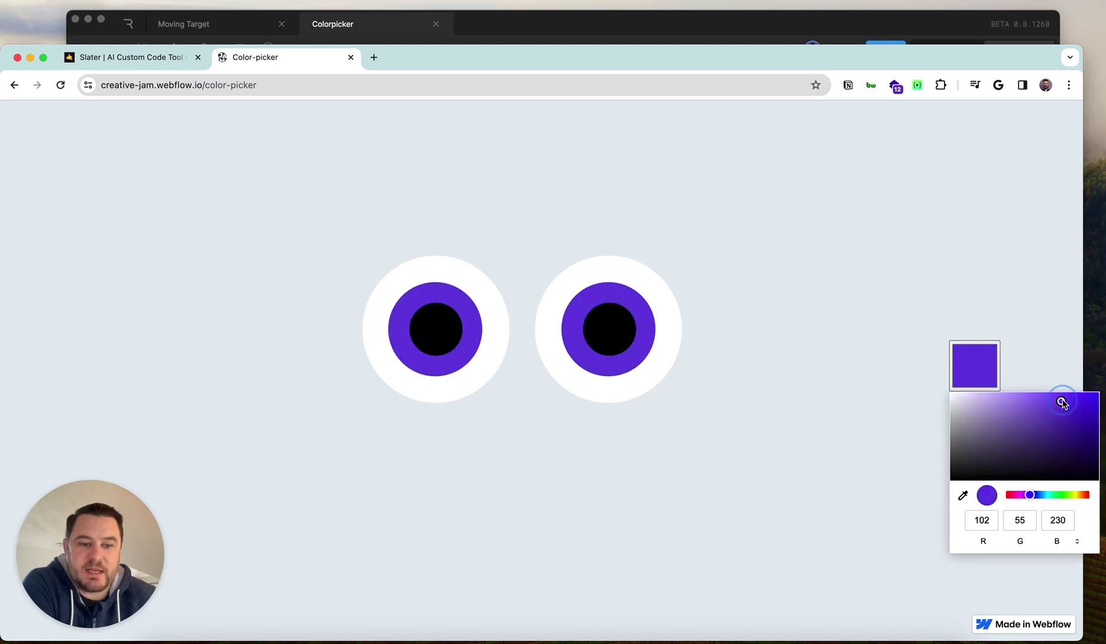
{"action": "left_click", "coordinate": [1036, 494]}
{"action": "left_click_drag", "start_coordinate": [1036, 494], "coordinate": [1074, 494]}
{"action": "left_click", "coordinate": [956, 402]}
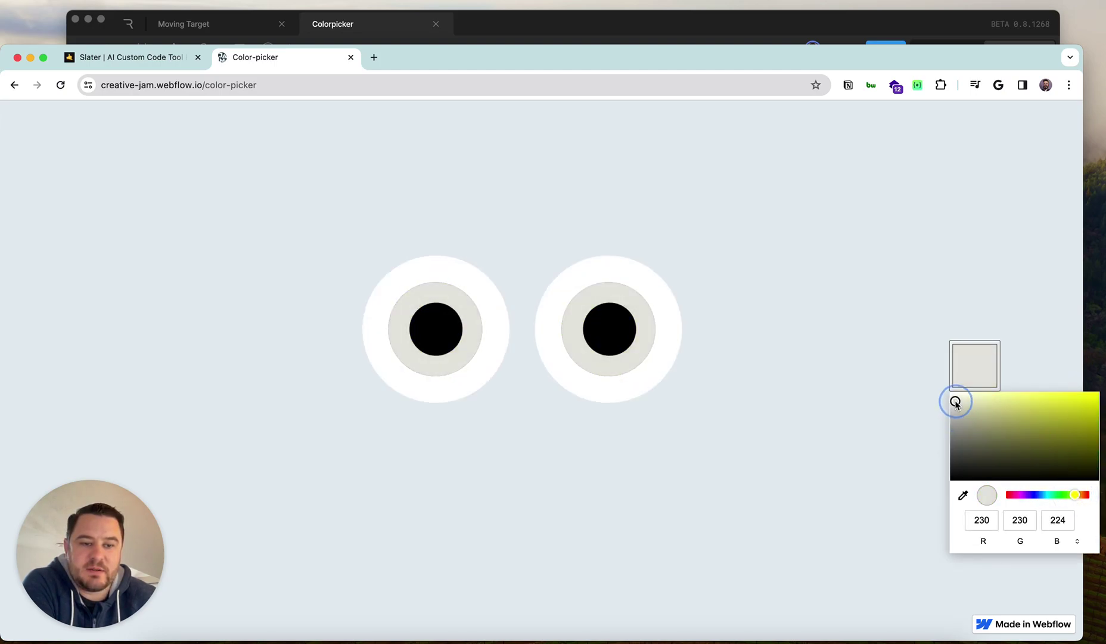
{"action": "left_click", "coordinate": [1093, 400]}
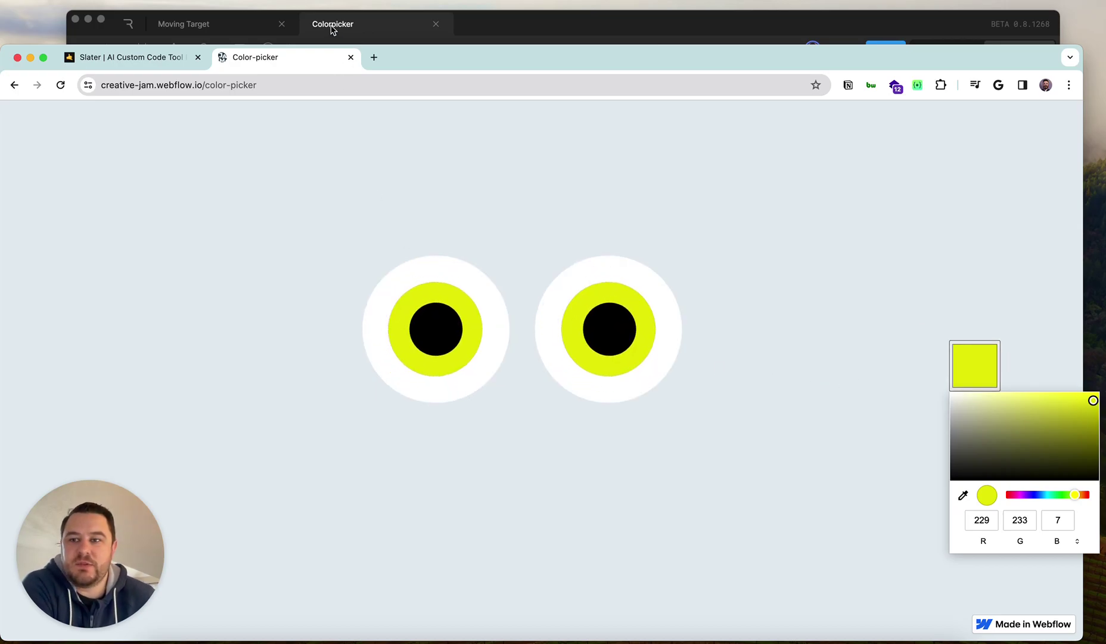
{"action": "left_click", "coordinate": [575, 27]}
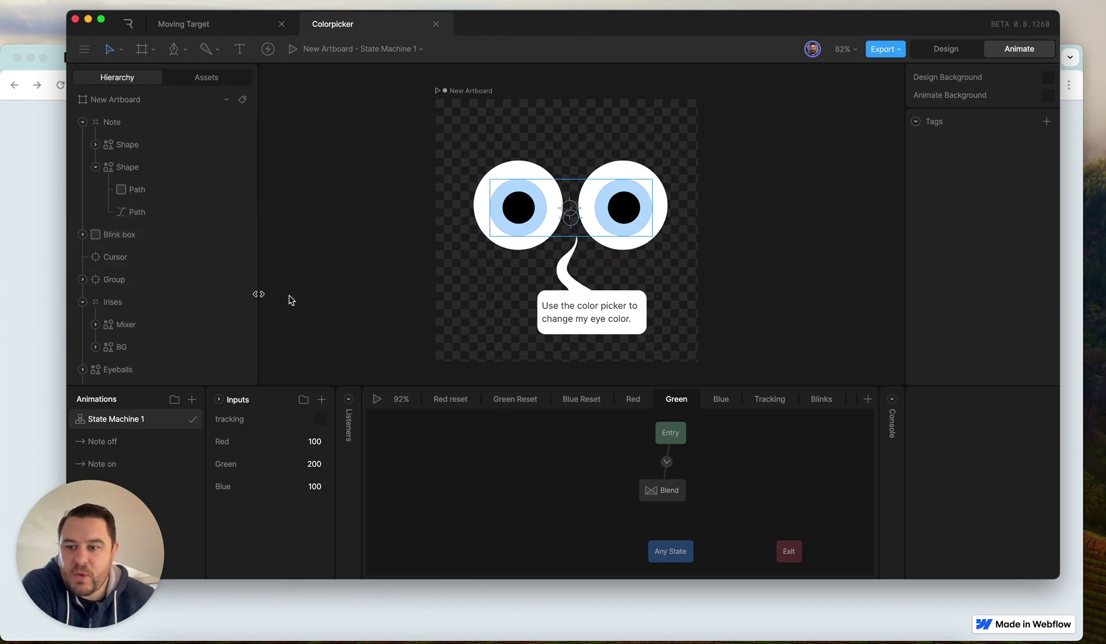
Step: Switch to design mode and select the Irises, Mixer and BG groups in the Hierarchy
{"action": "key", "text": "Tab"}
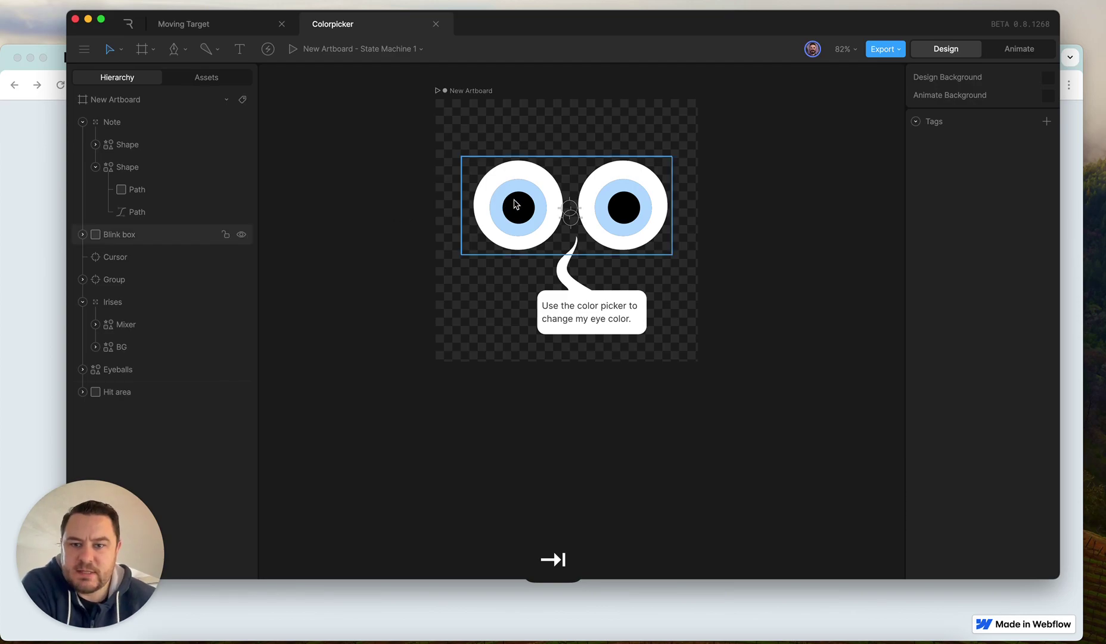
{"action": "left_click", "coordinate": [132, 307]}
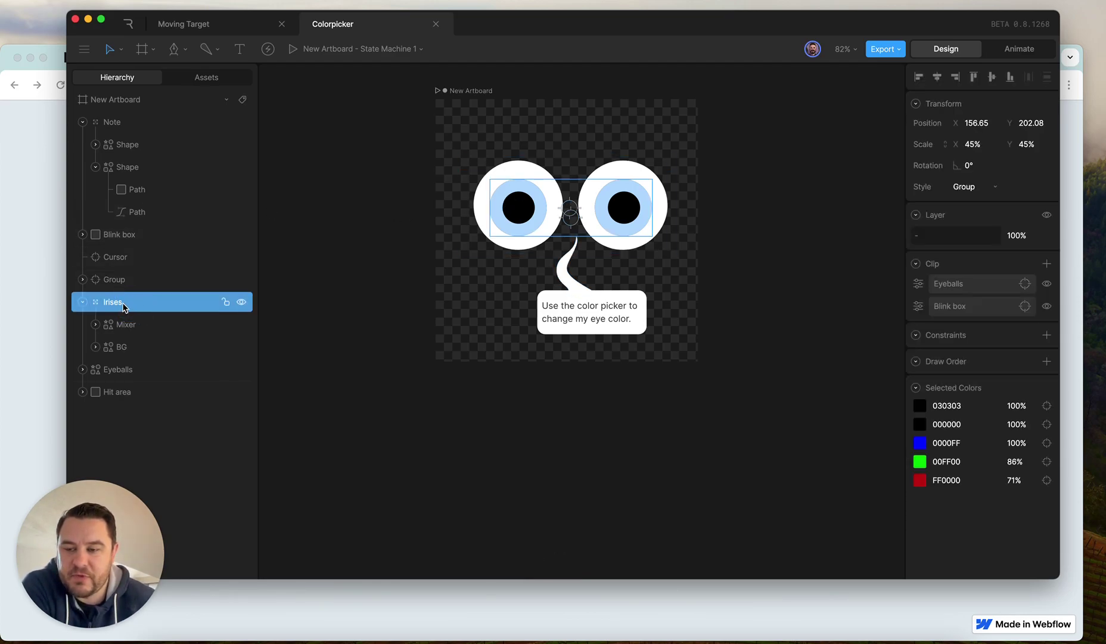
{"action": "left_click", "coordinate": [143, 327]}
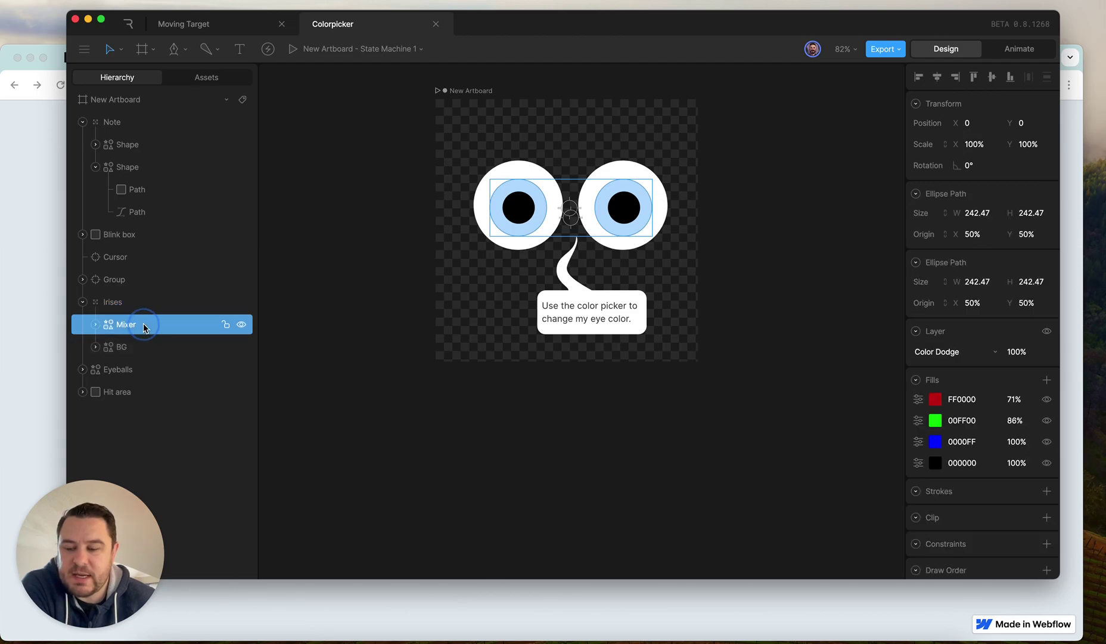
{"action": "left_click", "coordinate": [122, 351]}
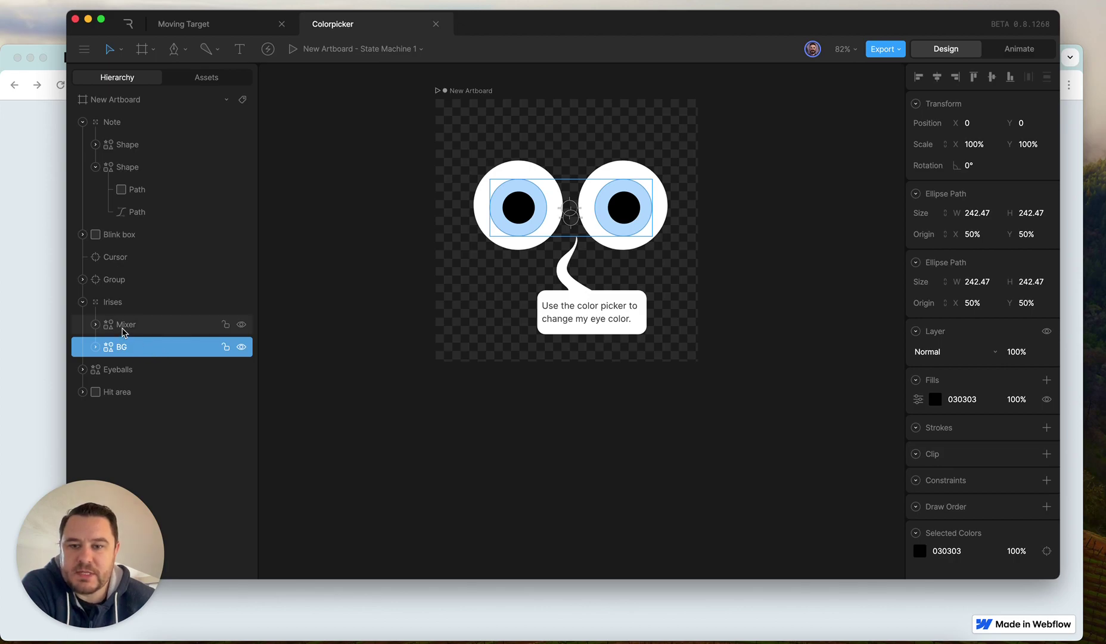
Step: Expand BG and Mixer to reveal the Iris BG R/L and Iris R/L shapes
{"action": "left_click", "coordinate": [95, 347]}
{"action": "left_click", "coordinate": [151, 369]}
{"action": "left_click", "coordinate": [157, 391]}
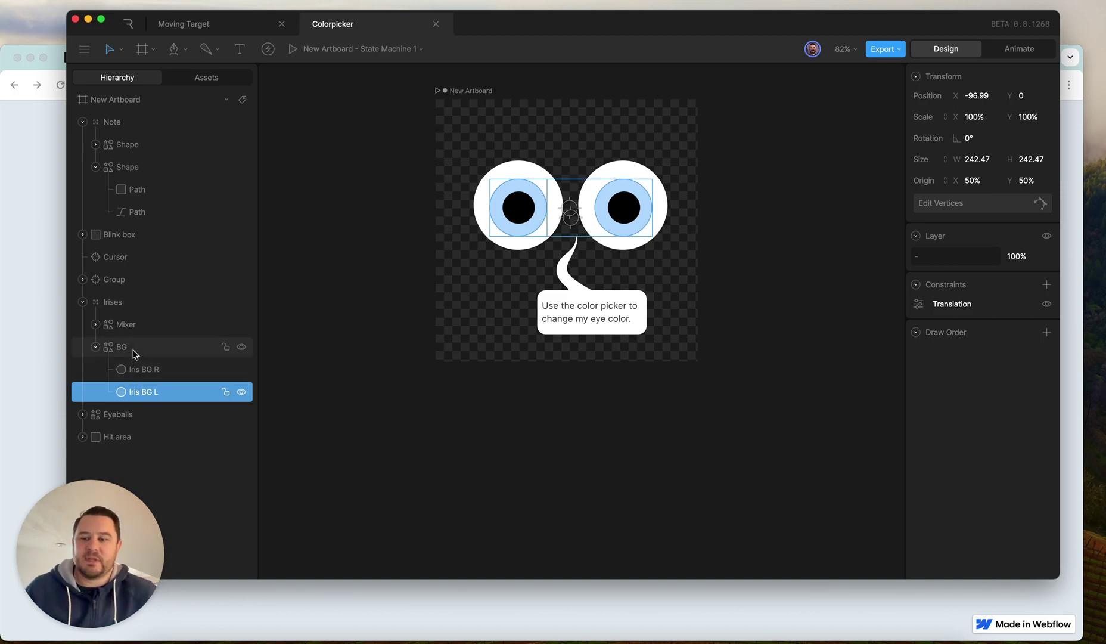
{"action": "left_click", "coordinate": [95, 324]}
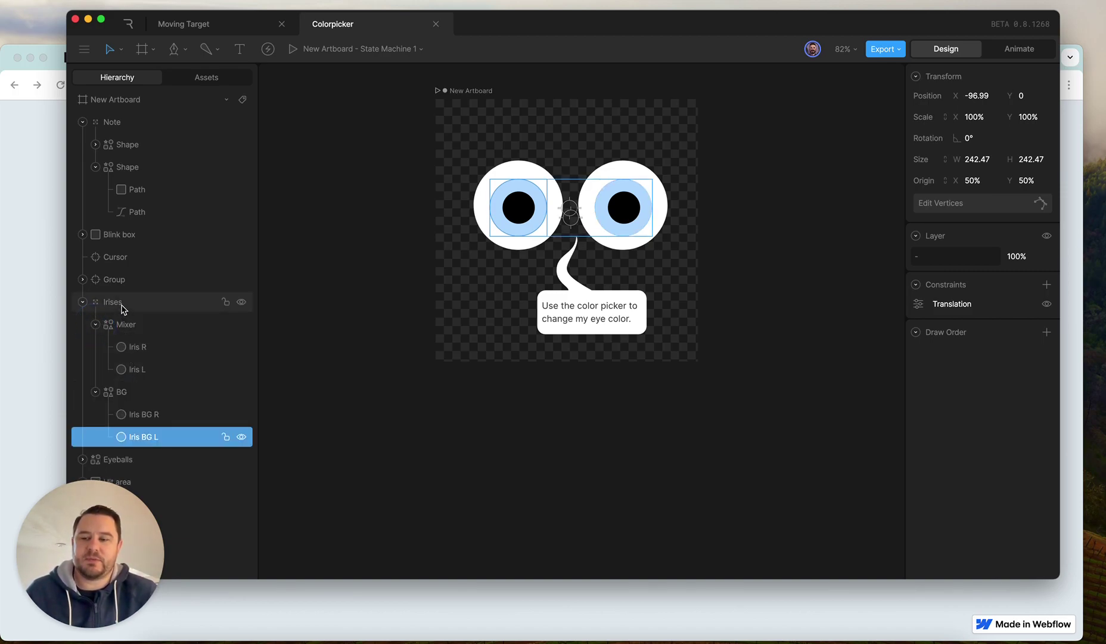
{"action": "left_click", "coordinate": [161, 346]}
{"action": "left_click", "coordinate": [160, 369]}
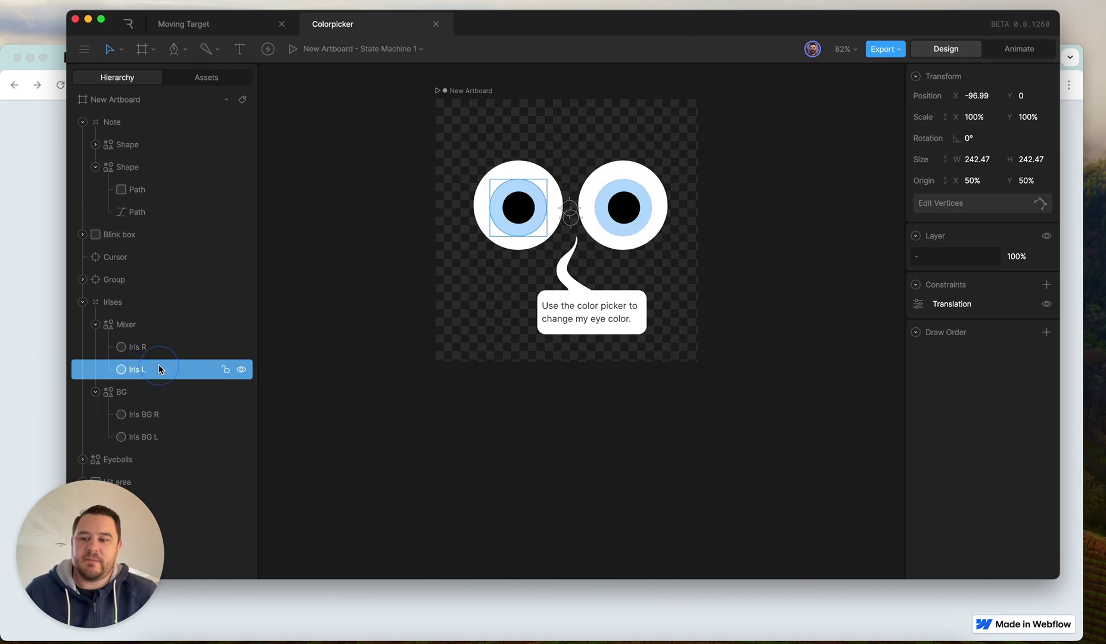
{"action": "left_click", "coordinate": [158, 347]}
Step: Select the Mixer group and view the colour settings of its blue 0000FF fill
{"action": "left_click", "coordinate": [134, 326]}
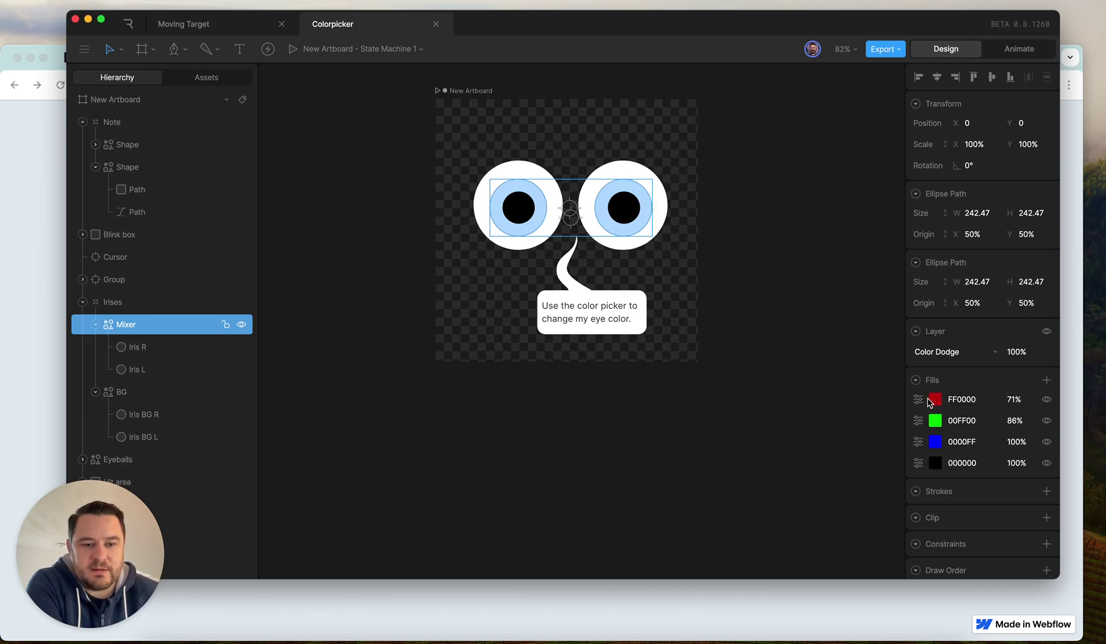
{"action": "left_click", "coordinate": [936, 442]}
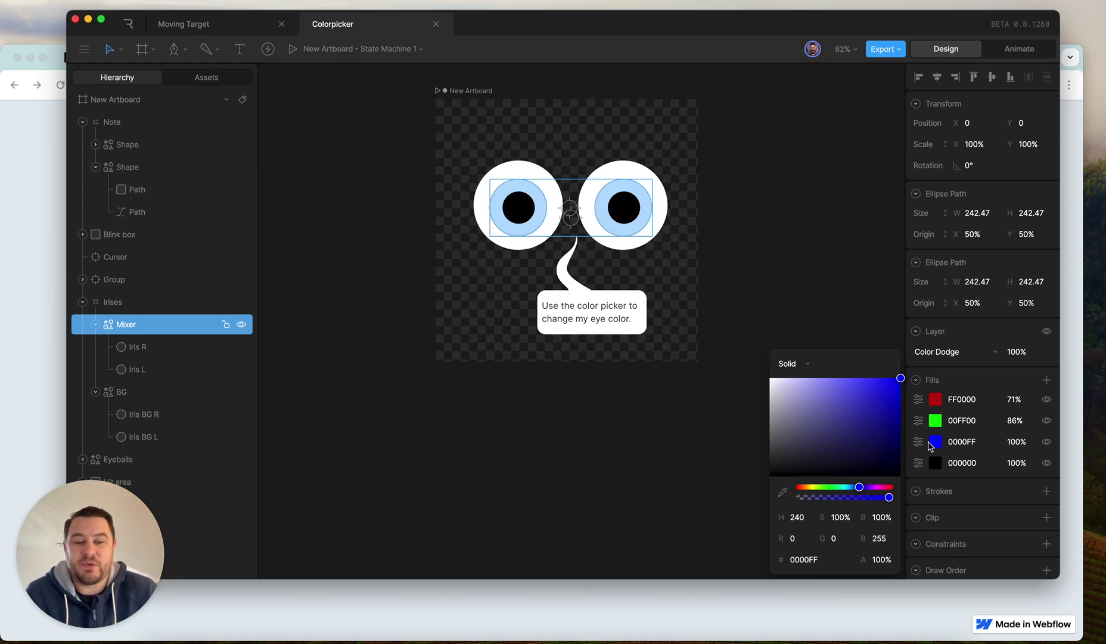
{"action": "left_click", "coordinate": [956, 353]}
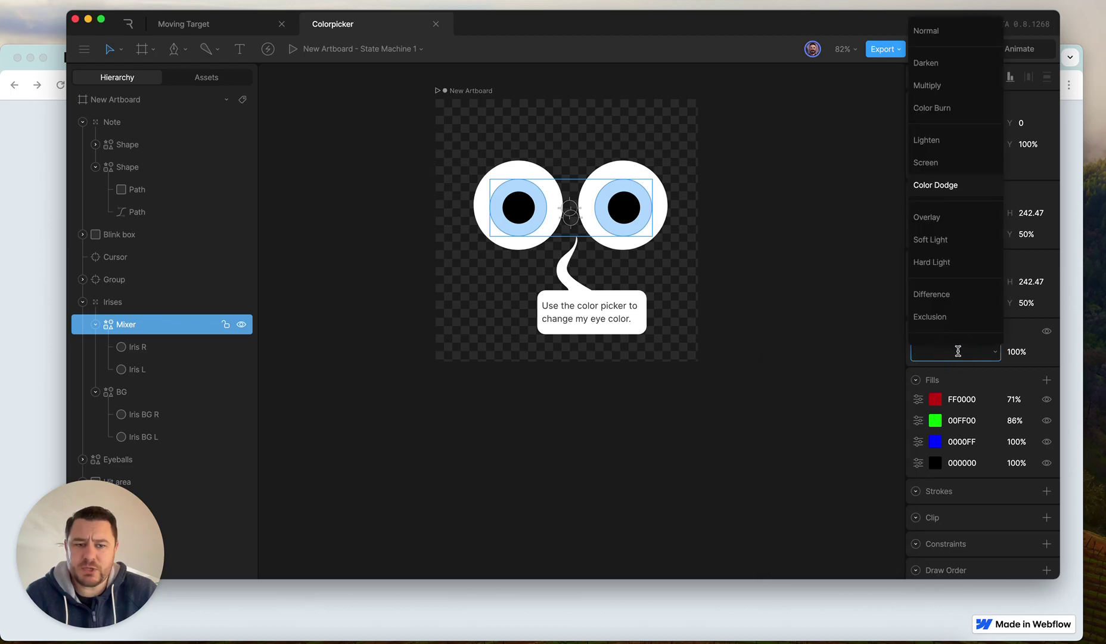
{"action": "left_click", "coordinate": [950, 220]}
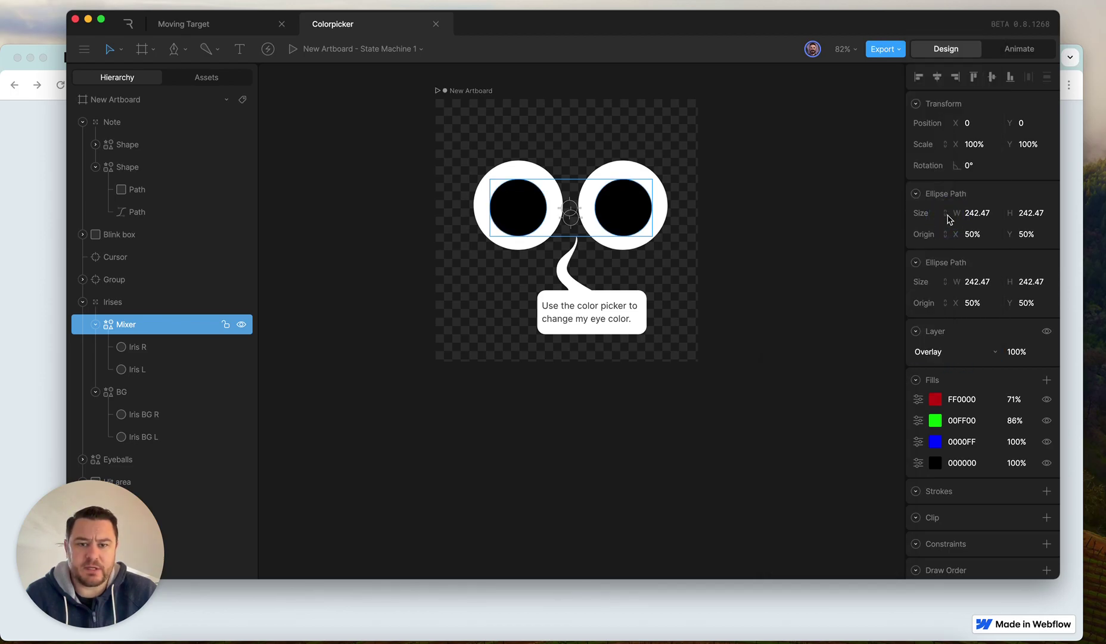
{"action": "left_click", "coordinate": [937, 356]}
{"action": "left_click", "coordinate": [948, 194]}
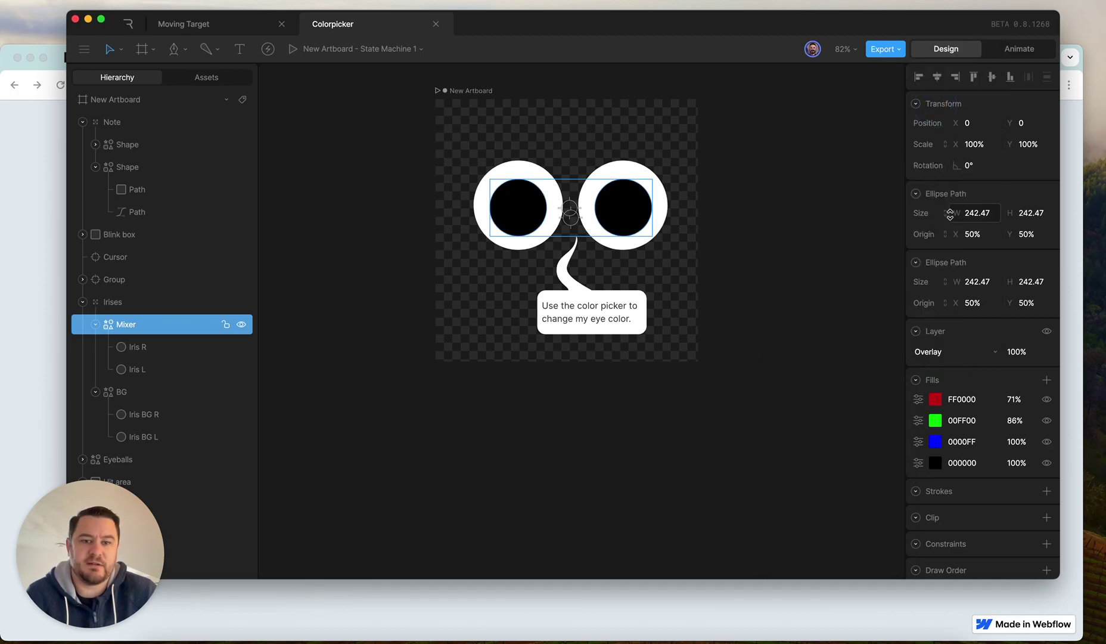
{"action": "left_click", "coordinate": [950, 353]}
{"action": "left_click", "coordinate": [935, 145]}
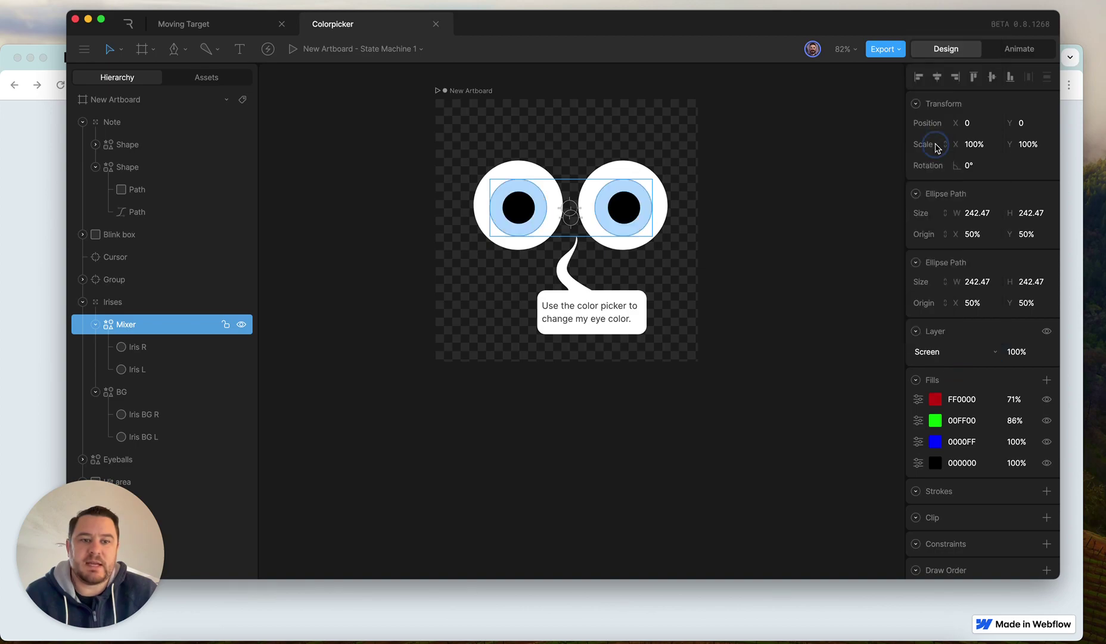
{"action": "left_click", "coordinate": [938, 357]}
{"action": "left_click", "coordinate": [943, 183]}
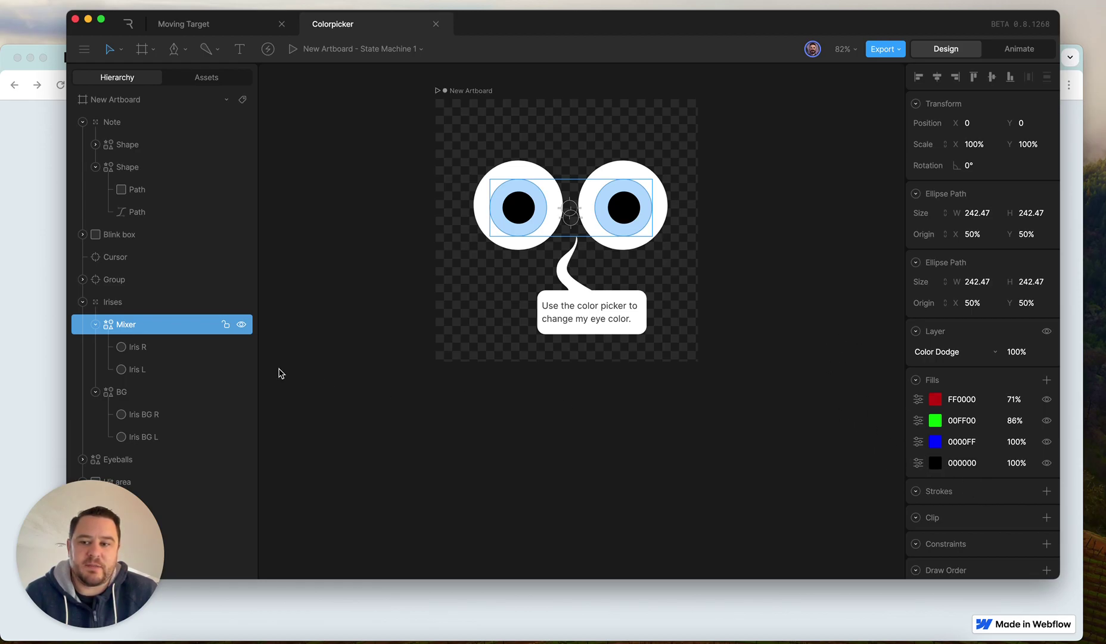
Step: Compare pure 000000 with near-black on the BG fill, leaving it at 020202
{"action": "left_click", "coordinate": [132, 397]}
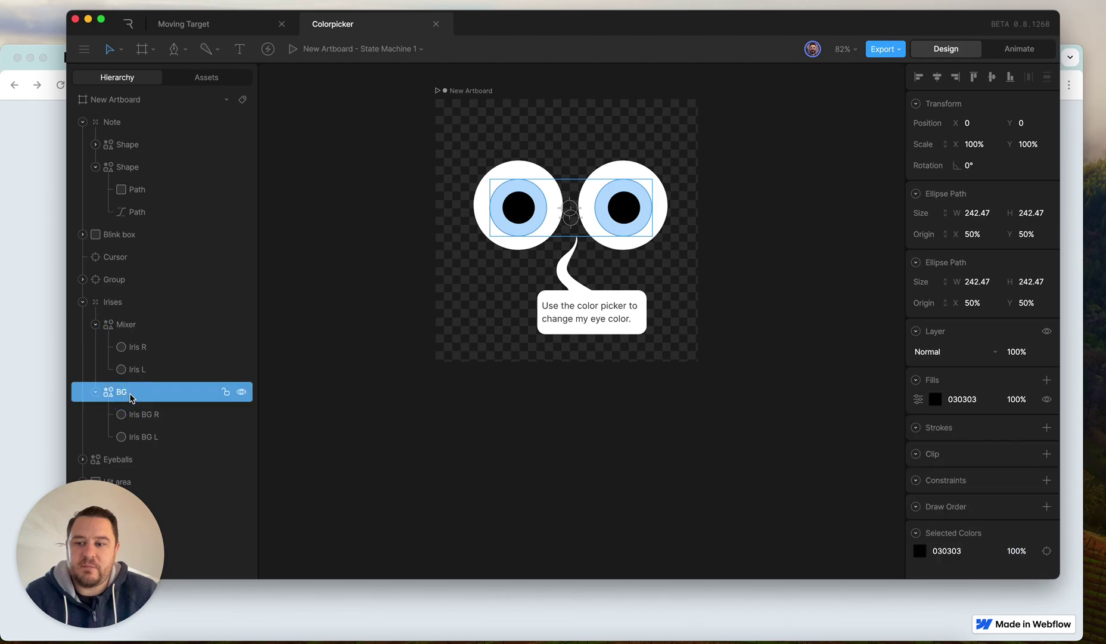
{"action": "left_click", "coordinate": [935, 401]}
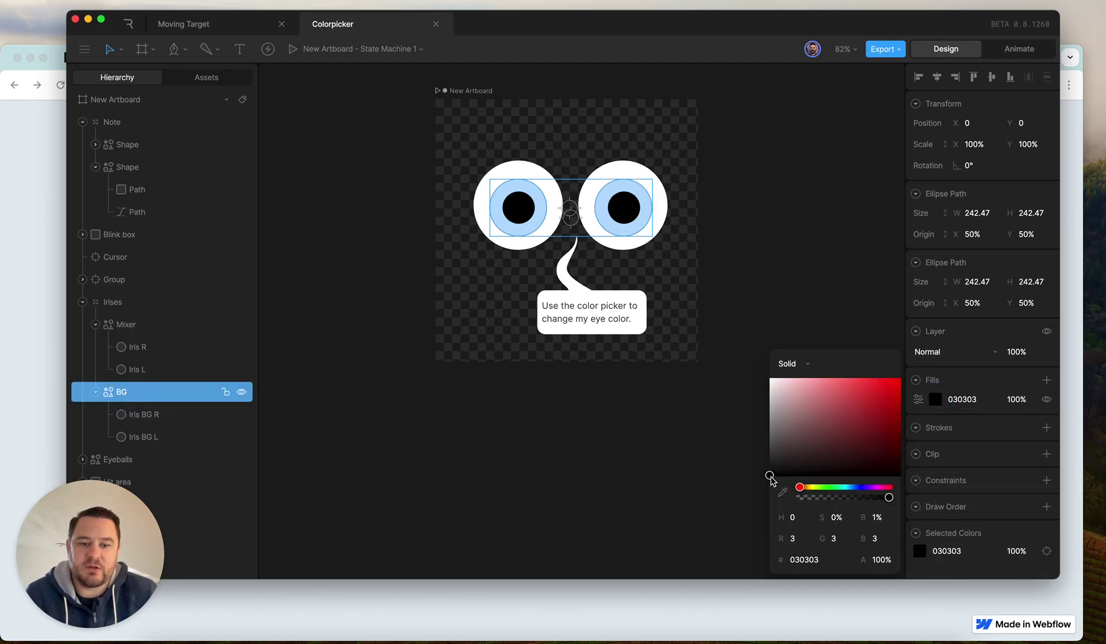
{"action": "left_click_drag", "start_coordinate": [770, 477], "coordinate": [771, 480]}
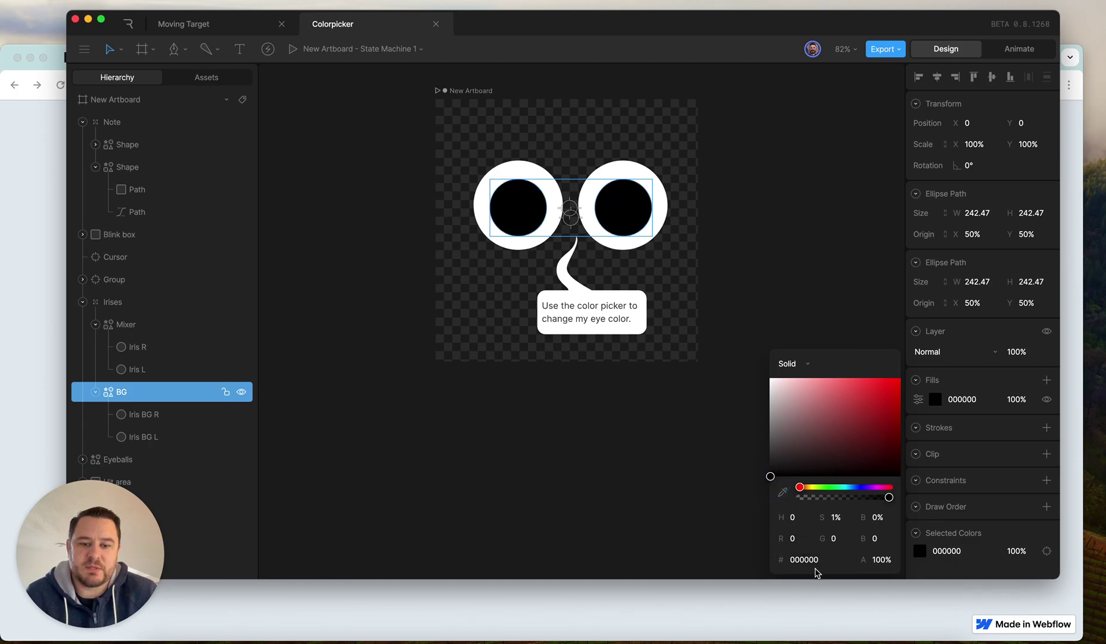
{"action": "left_click", "coordinate": [770, 476]}
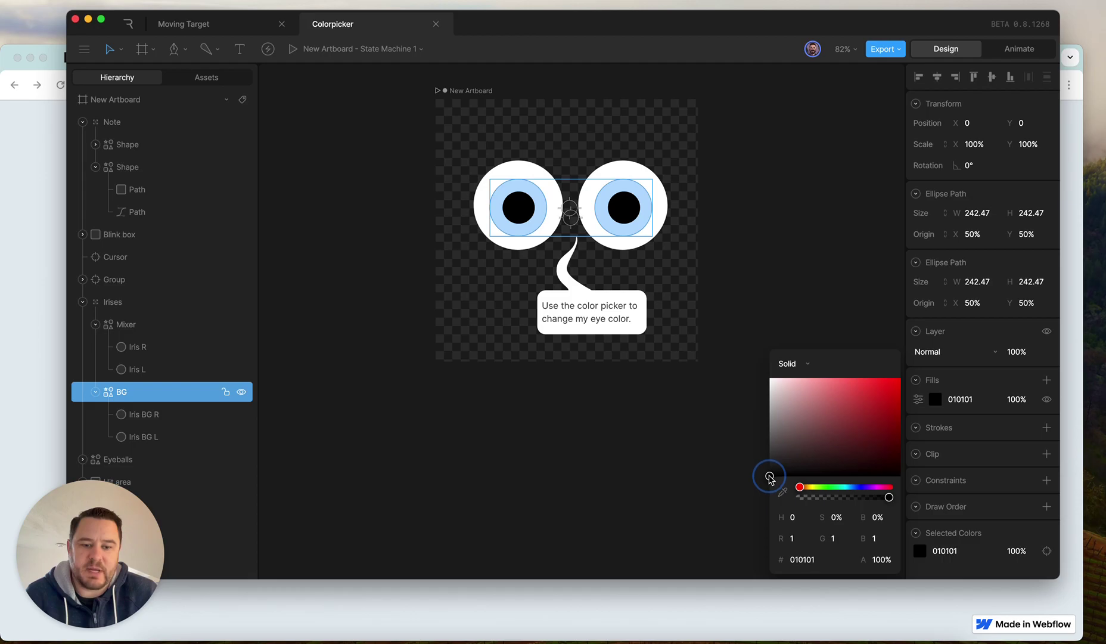
{"action": "left_click", "coordinate": [770, 477]}
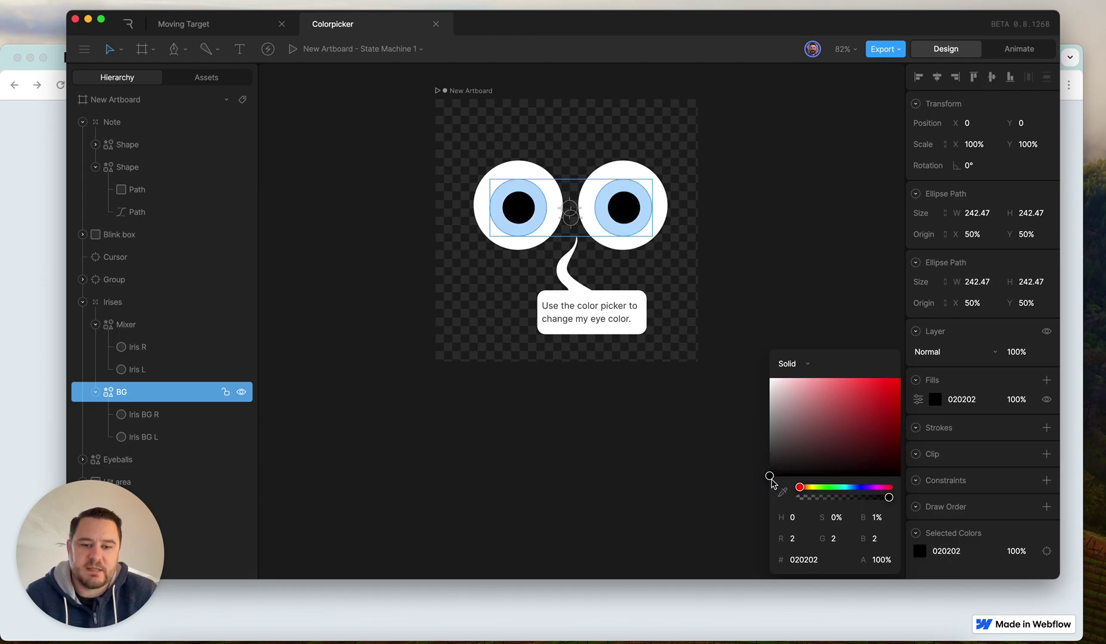
{"action": "left_click", "coordinate": [770, 476]}
{"action": "left_click", "coordinate": [770, 477]}
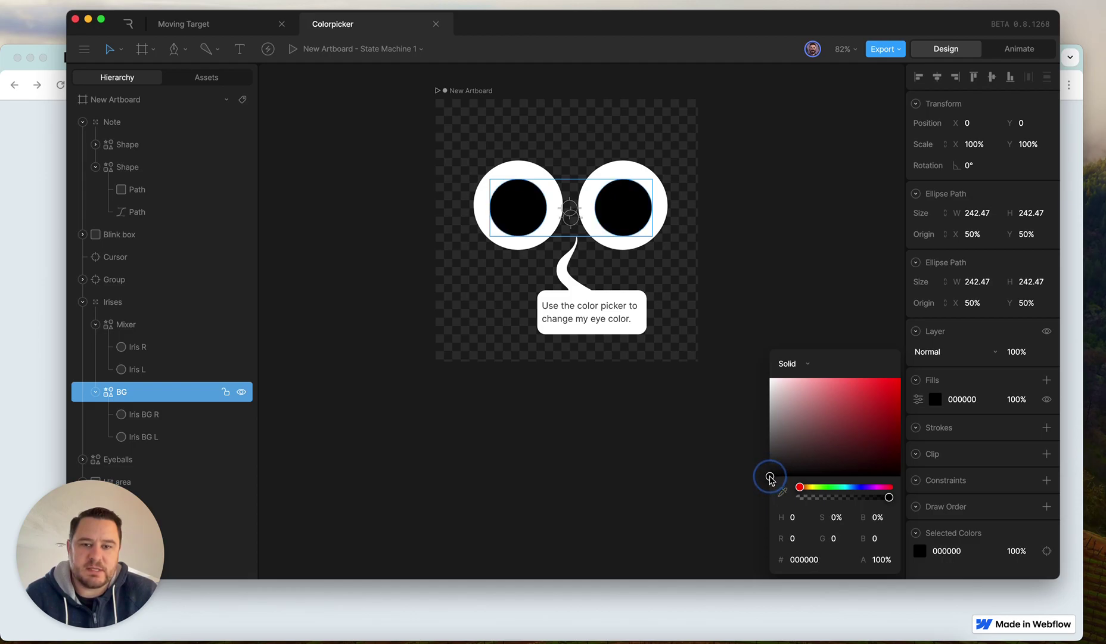
{"action": "left_click", "coordinate": [770, 477]}
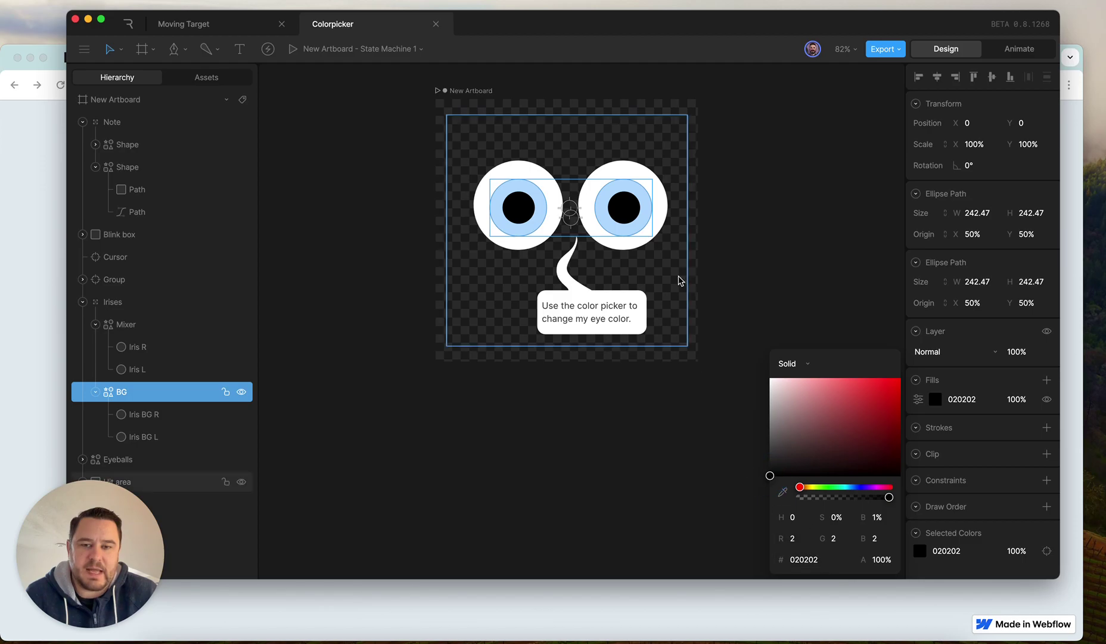
Step: In animate mode, inspect the Mixer fill colour keyframes in Red 0 and Red 255
{"action": "left_click", "coordinate": [1016, 49]}
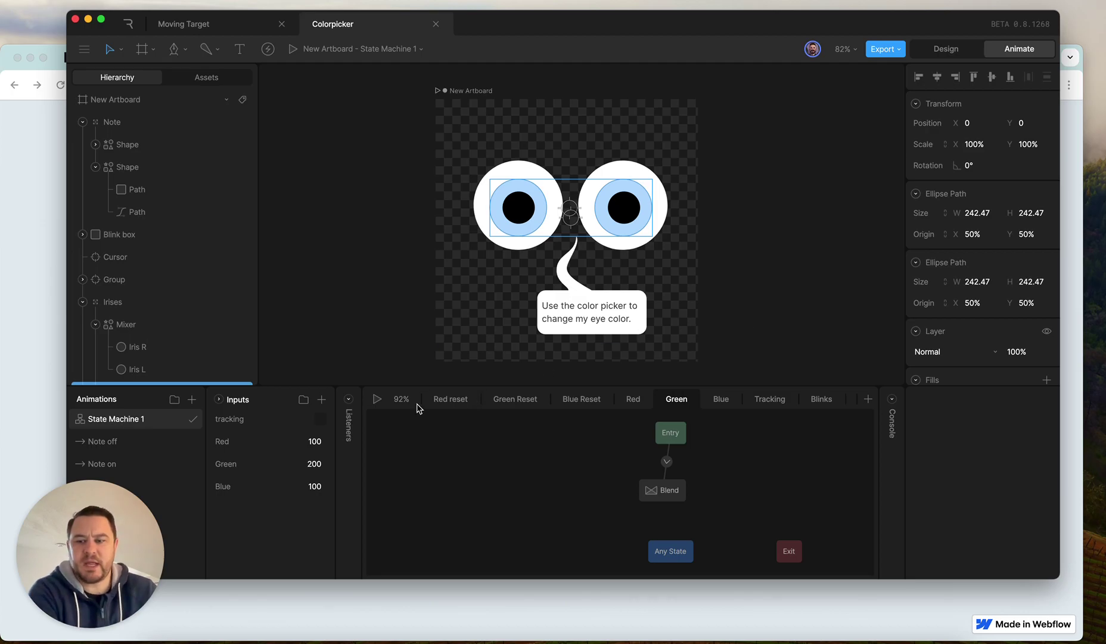
{"action": "left_click_drag", "start_coordinate": [108, 499], "coordinate": [997, 491]}
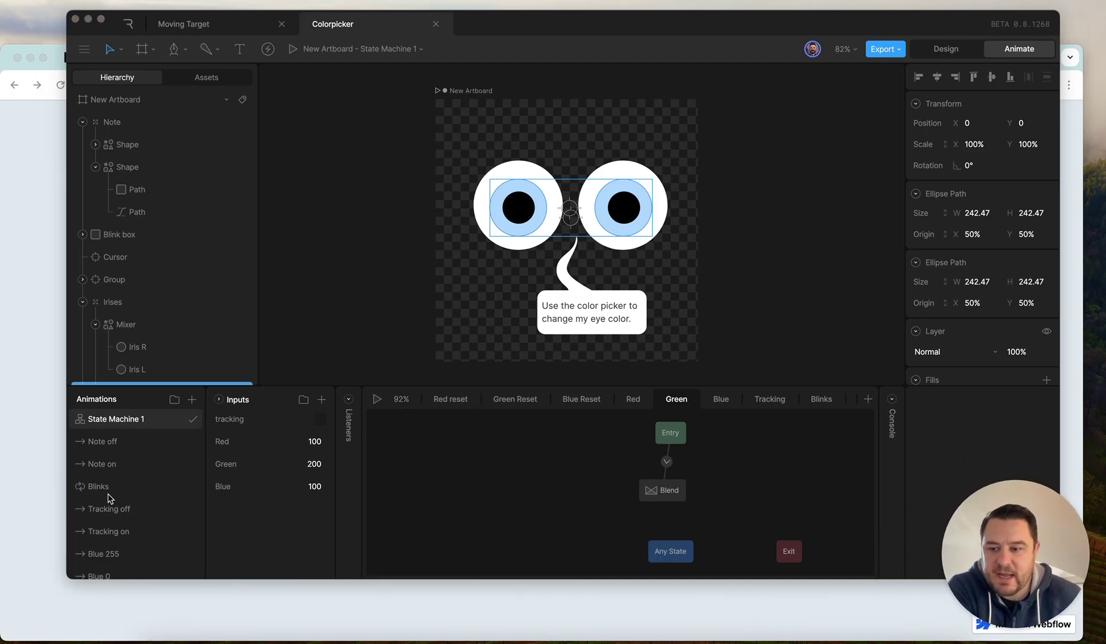
{"action": "scroll", "coordinate": [116, 496], "scroll_direction": "down", "scroll_amount": 4}
{"action": "left_click", "coordinate": [112, 570]}
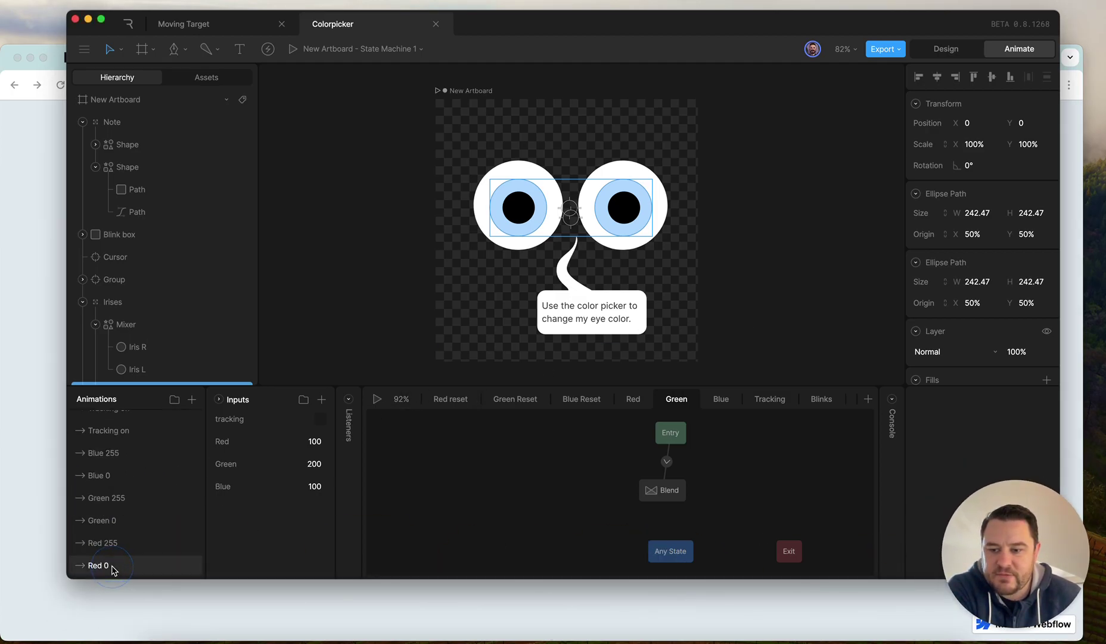
{"action": "left_click", "coordinate": [99, 565]}
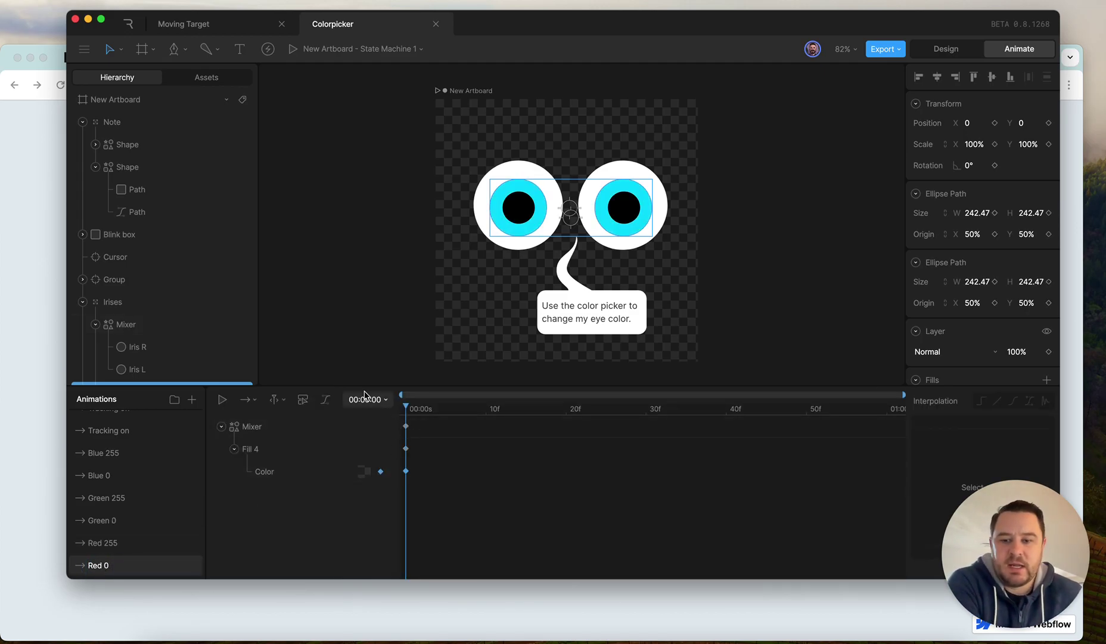
{"action": "left_click", "coordinate": [148, 324]}
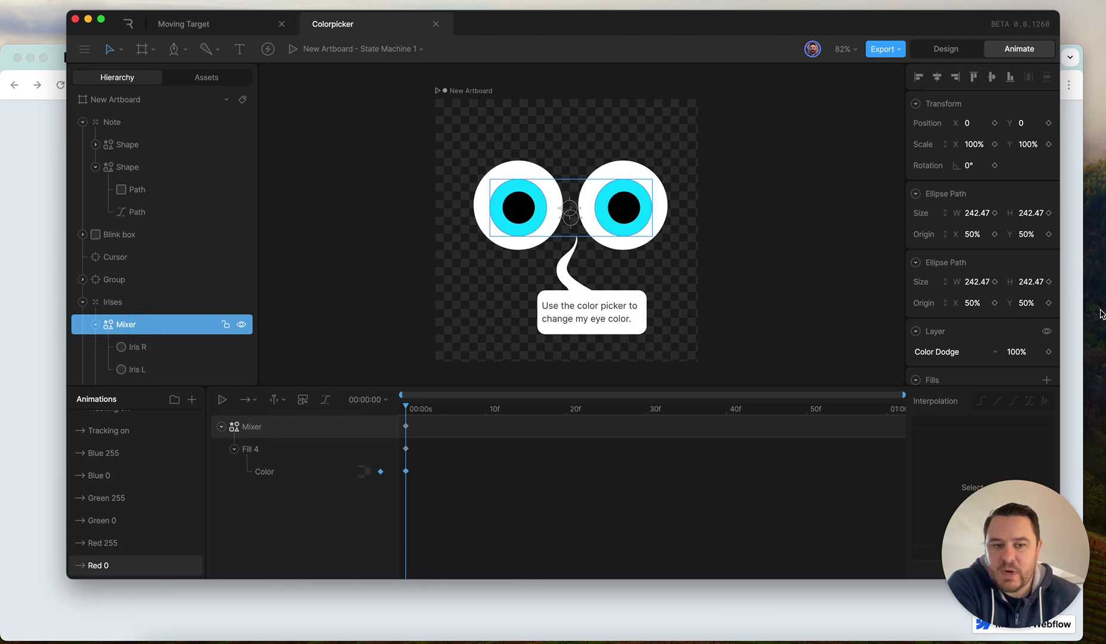
{"action": "left_click", "coordinate": [363, 471]}
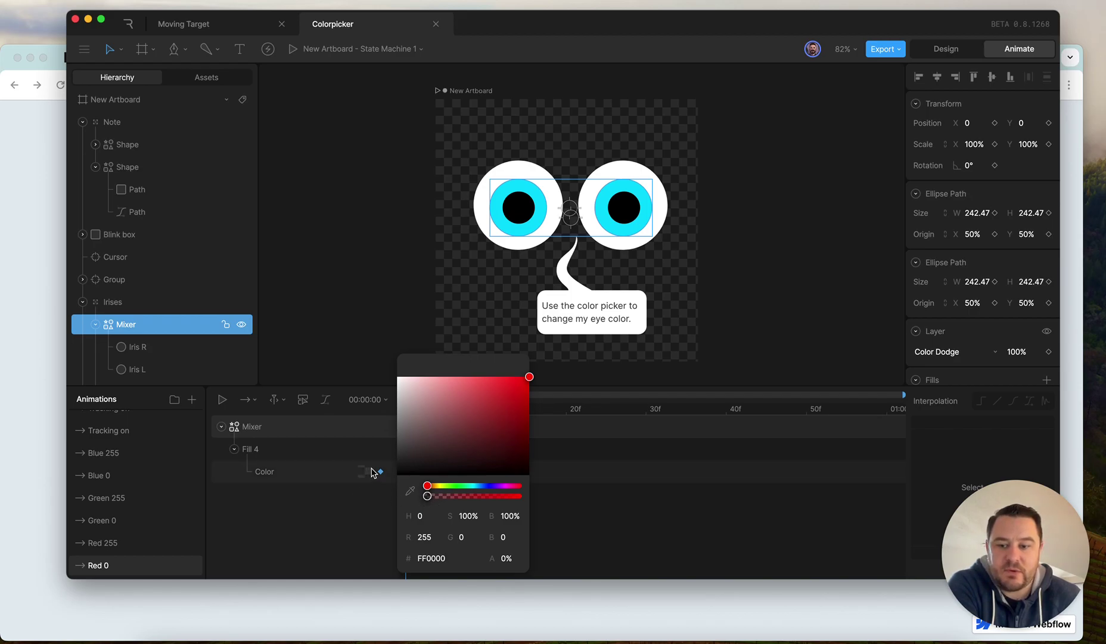
{"action": "left_click", "coordinate": [113, 544]}
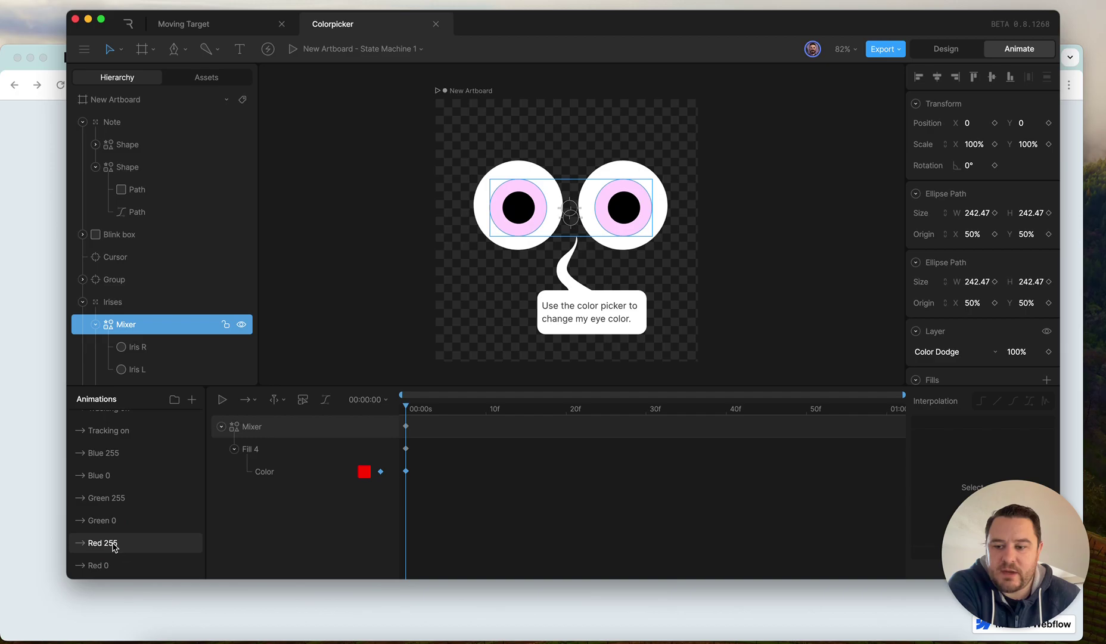
{"action": "left_click", "coordinate": [363, 472]}
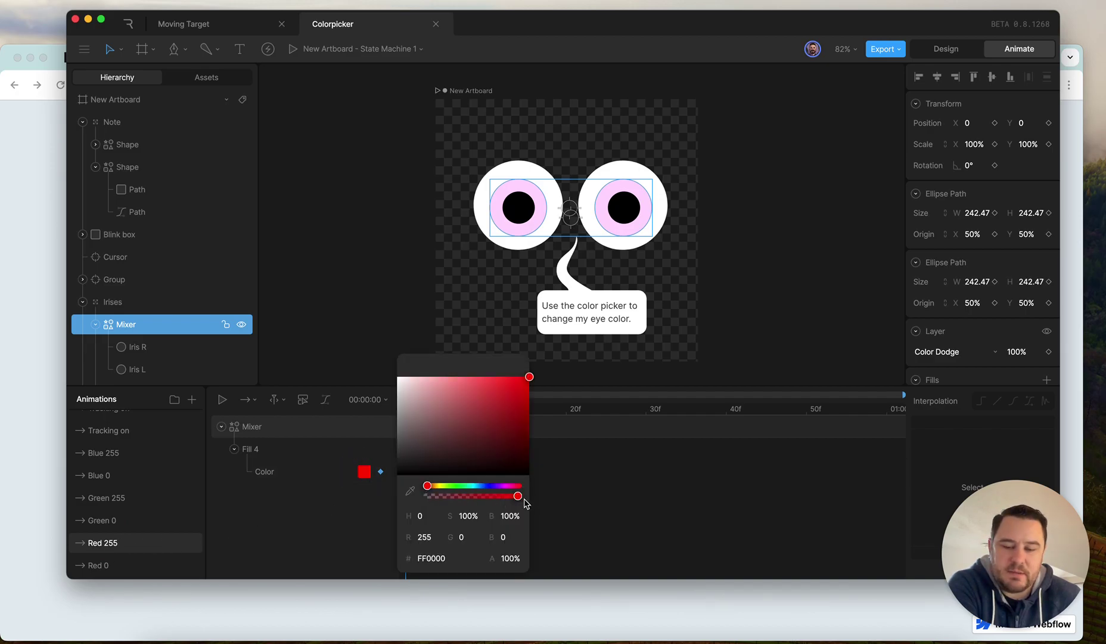
Step: Preview the Green 0, Green 255 and Blue 255 animations
{"action": "left_click", "coordinate": [118, 521]}
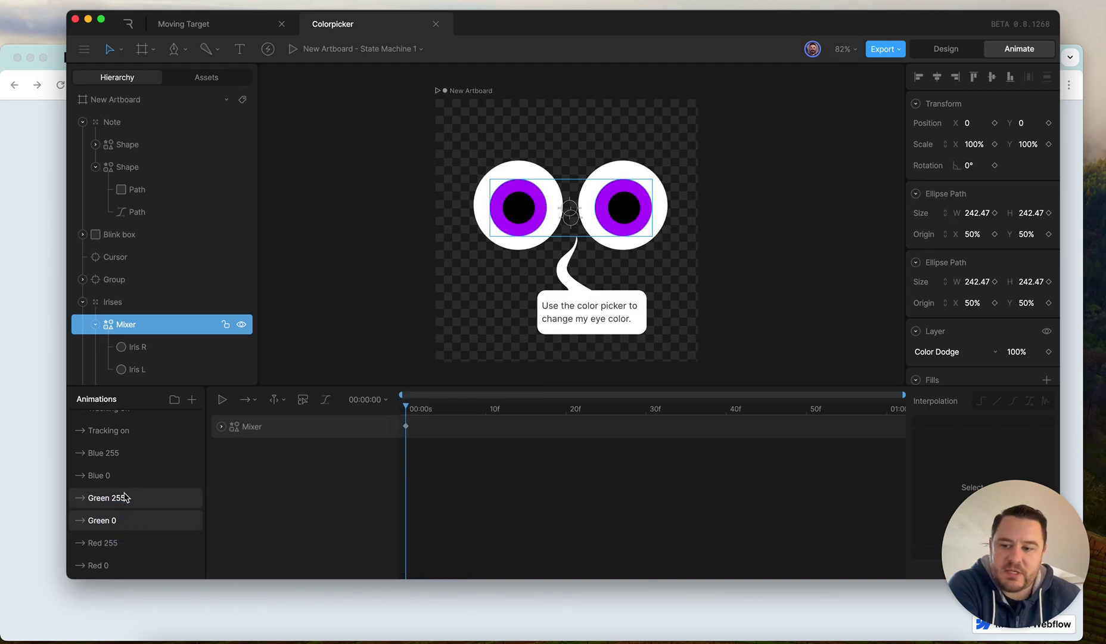
{"action": "left_click", "coordinate": [122, 497]}
{"action": "left_click", "coordinate": [118, 453]}
{"action": "scroll", "coordinate": [121, 470], "scroll_direction": "up", "scroll_amount": 4}
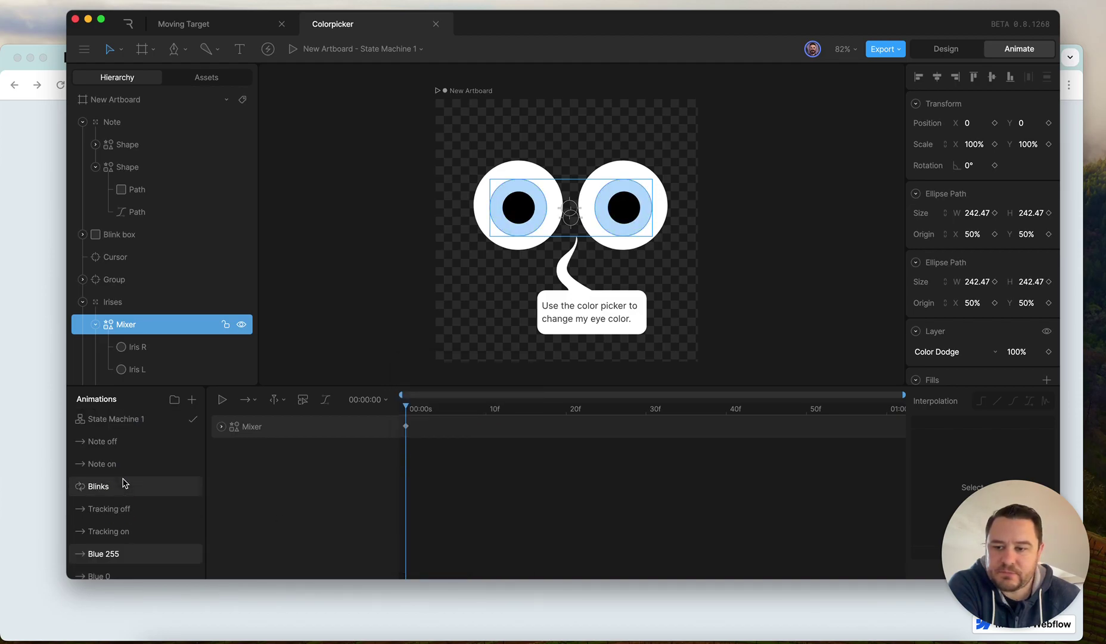
Step: In State Machine 1, play the Blend state and scrub the Green input down and back up
{"action": "left_click", "coordinate": [122, 425]}
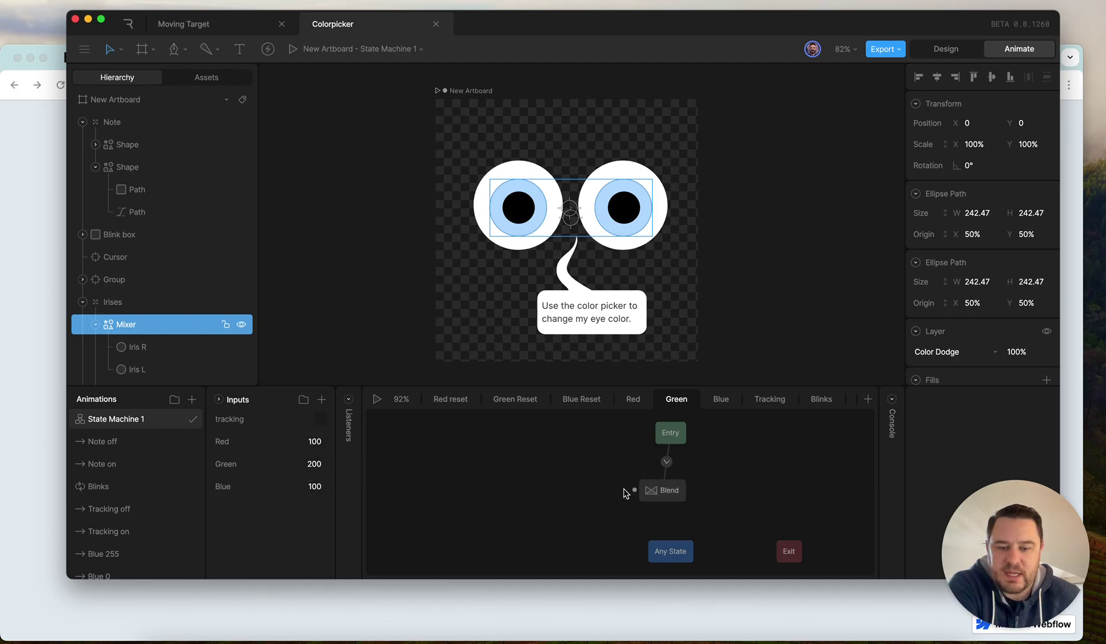
{"action": "left_click", "coordinate": [664, 495]}
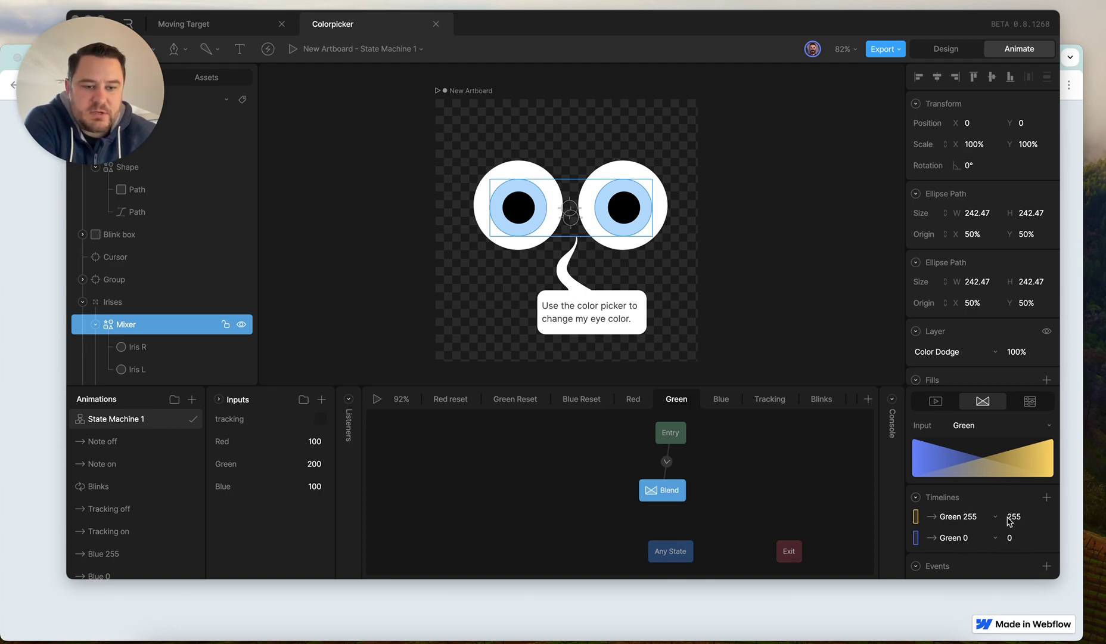
{"action": "left_click", "coordinate": [377, 399]}
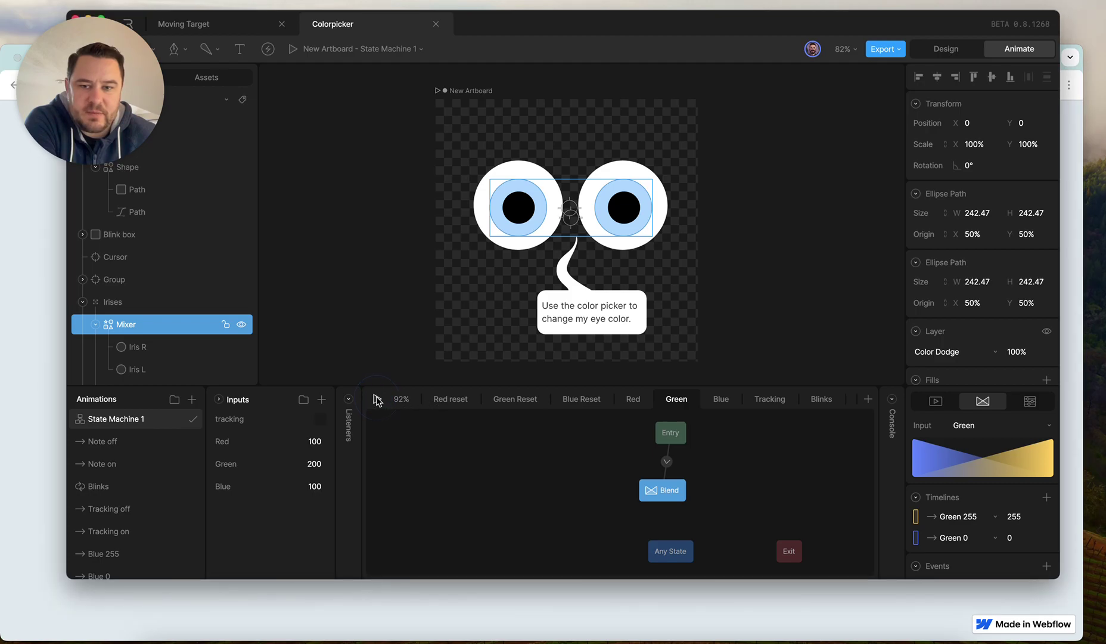
{"action": "key", "text": "space"}
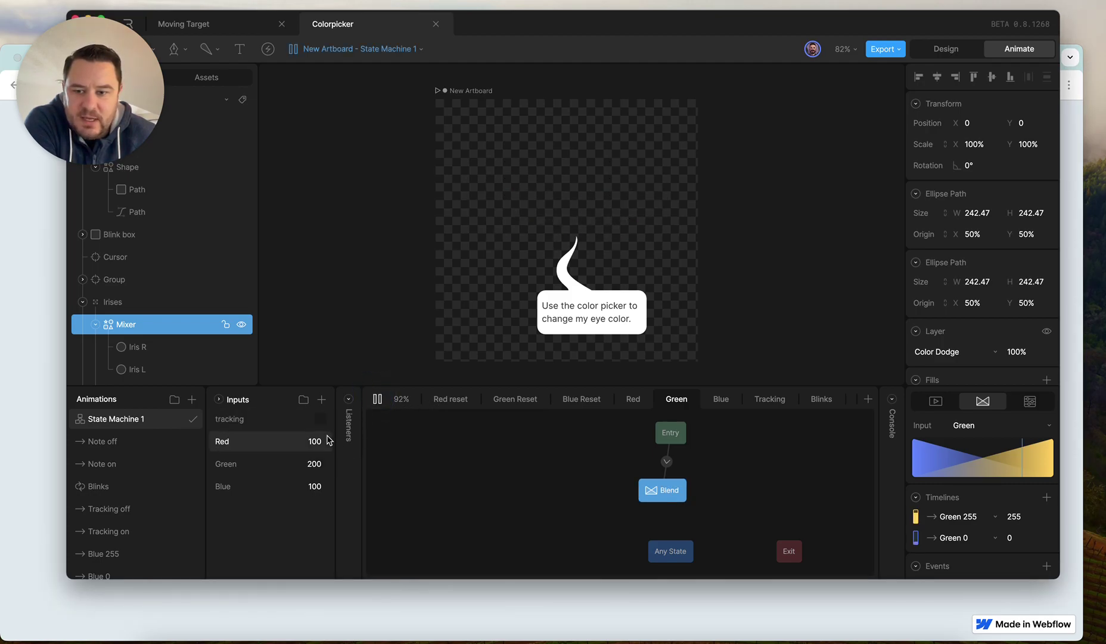
{"action": "left_click_drag", "start_coordinate": [310, 466], "coordinate": [319, 554]}
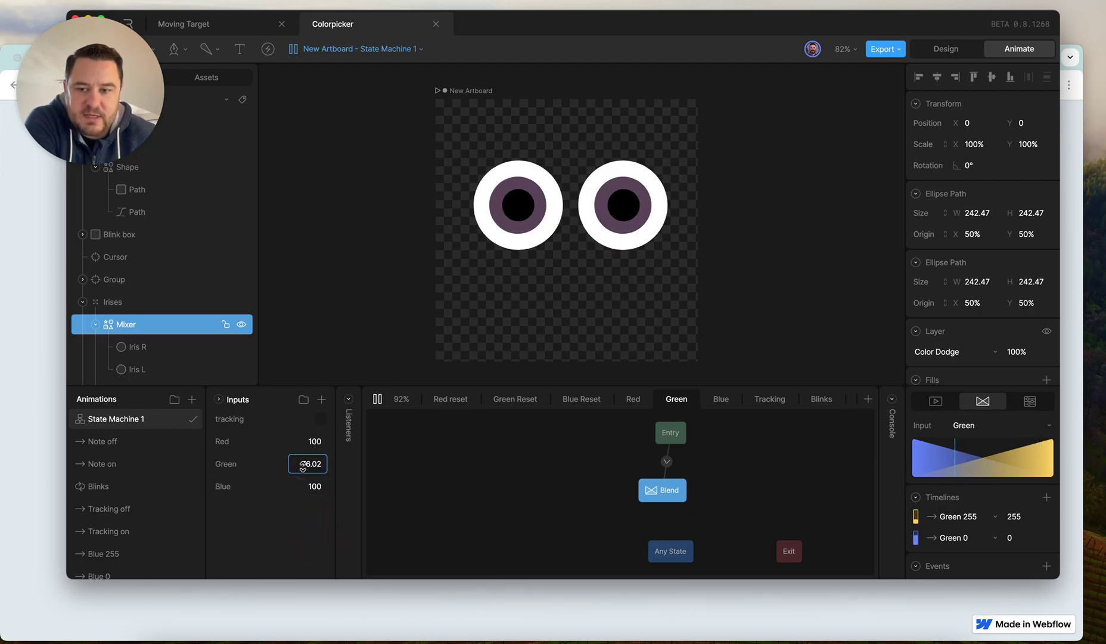
{"action": "left_click_drag", "start_coordinate": [302, 466], "coordinate": [317, 434]}
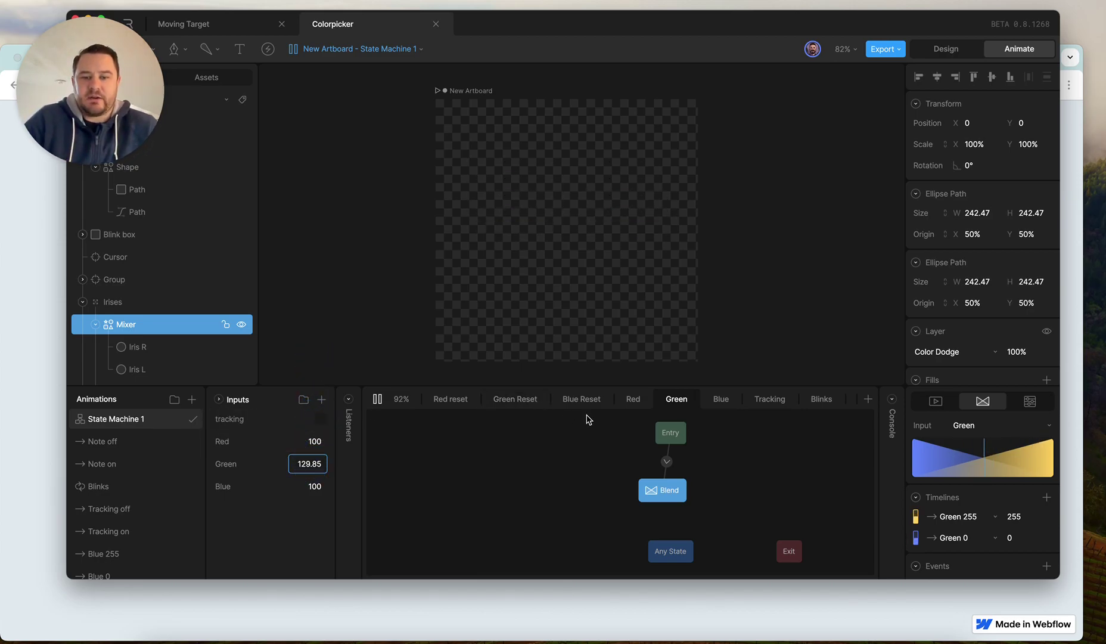
Step: Raise the Blue input to 156.14 for blue-grey irises, then open color-picker.js in Slater
{"action": "left_click", "coordinate": [718, 399]}
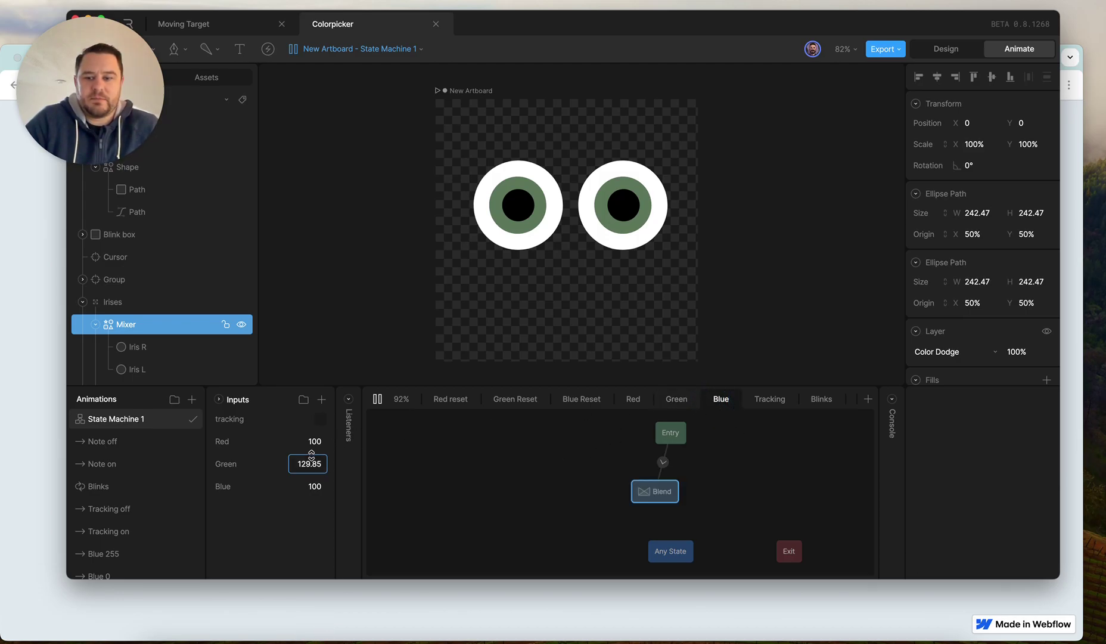
{"action": "left_click", "coordinate": [650, 491]}
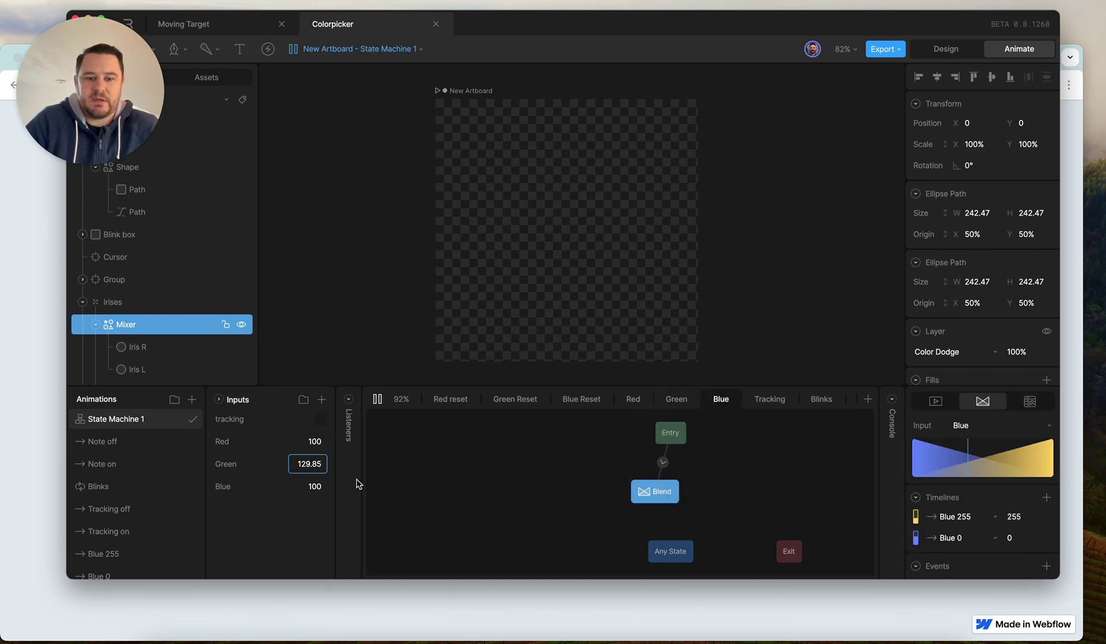
{"action": "left_click_drag", "start_coordinate": [312, 487], "coordinate": [301, 456]}
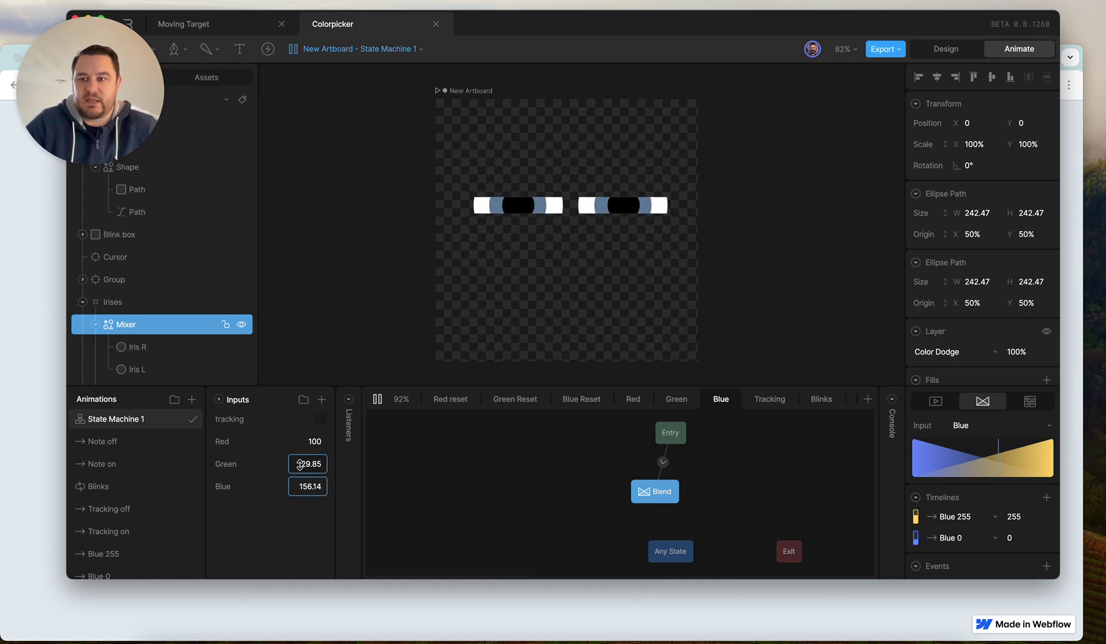
{"action": "left_click", "coordinate": [41, 420]}
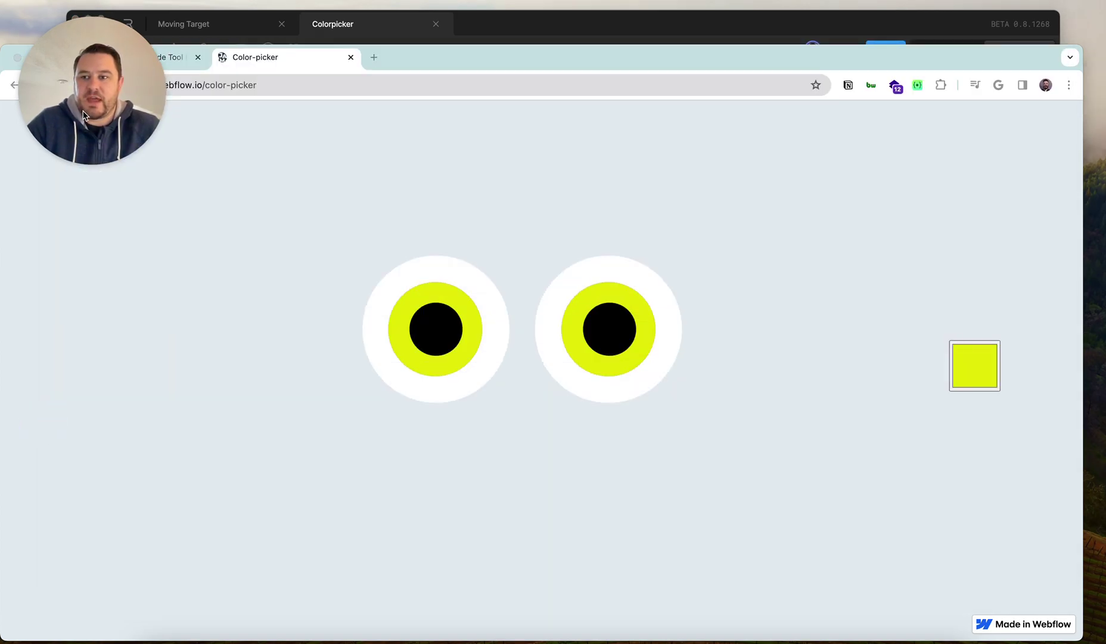
{"action": "left_click", "coordinate": [113, 57]}
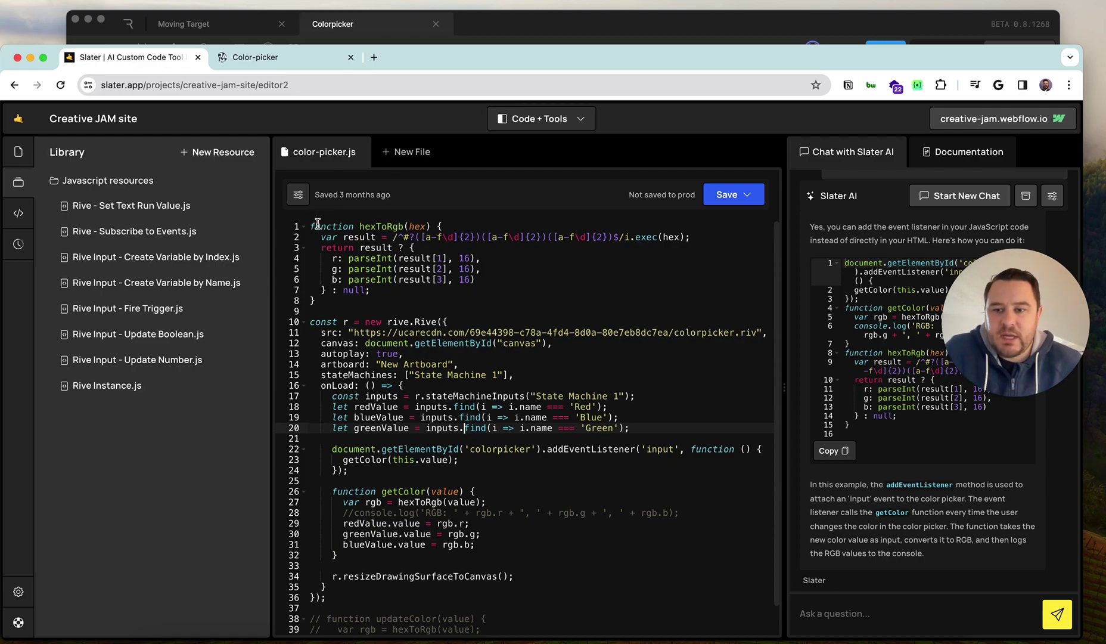
Step: Highlight the hexToRgb function in color-picker.js
{"action": "left_click_drag", "start_coordinate": [309, 227], "coordinate": [487, 292]}
{"action": "left_click", "coordinate": [367, 225]}
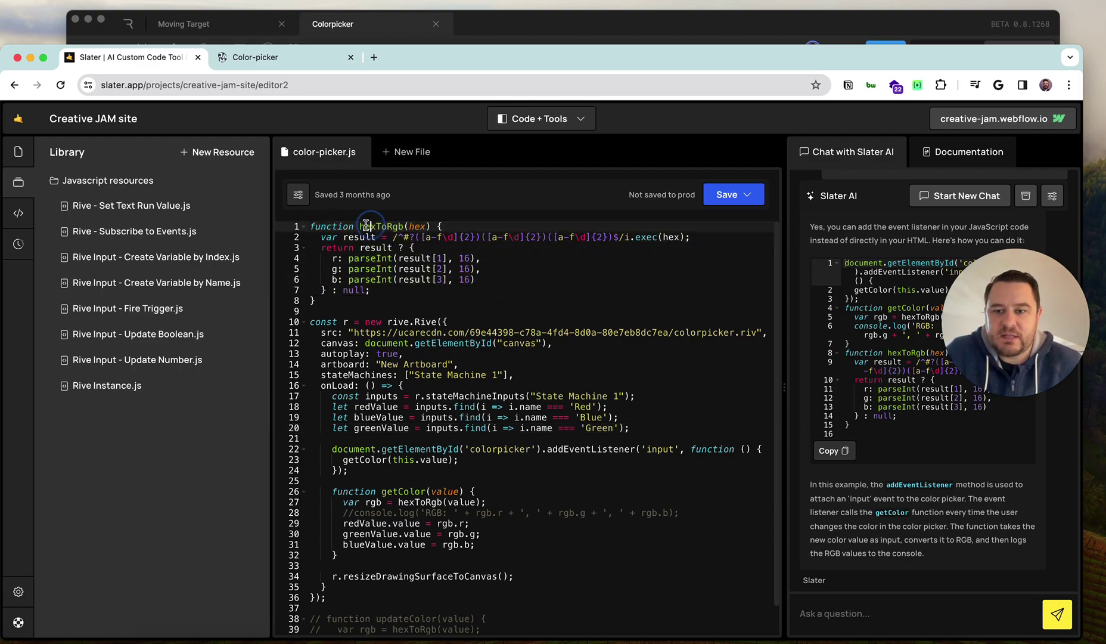
{"action": "left_click", "coordinate": [515, 280]}
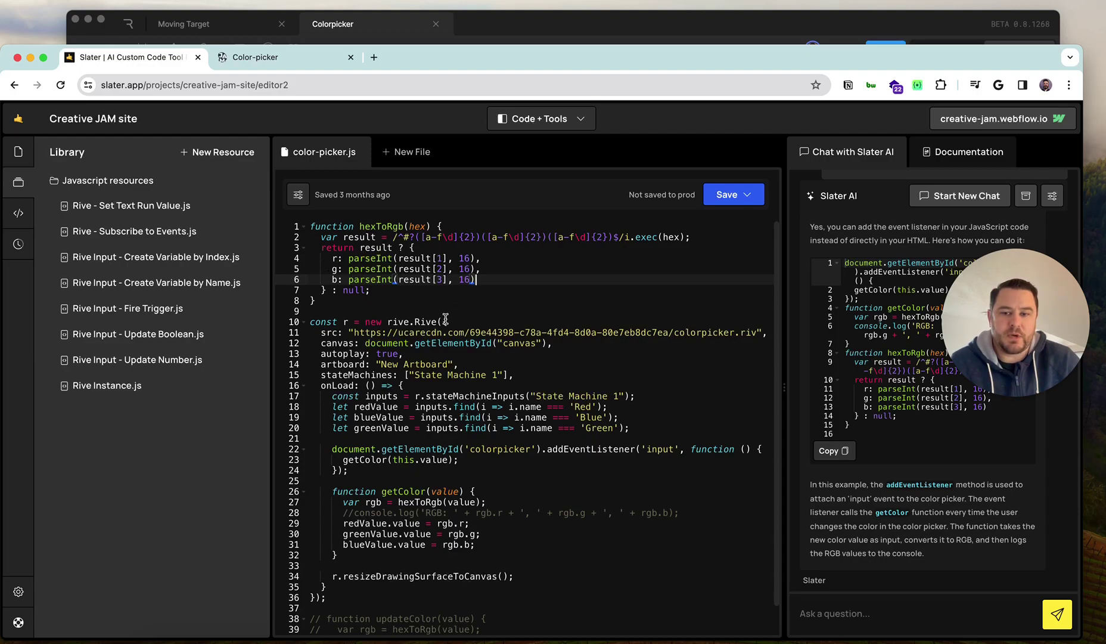
{"action": "scroll", "coordinate": [432, 299], "scroll_direction": "up", "scroll_amount": 2}
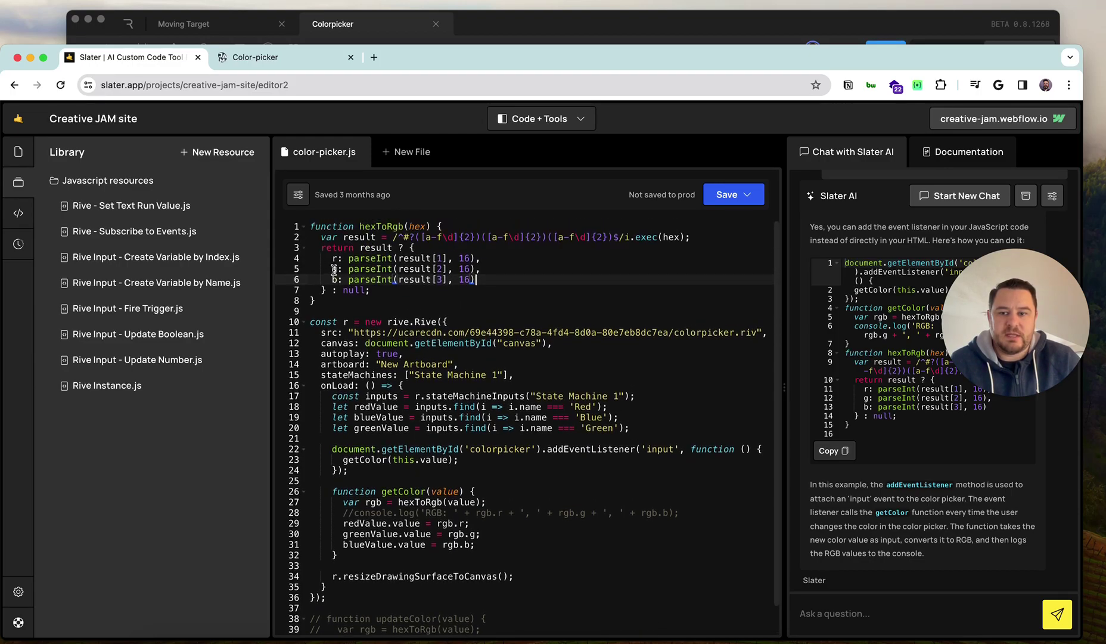
{"action": "scroll", "coordinate": [513, 331], "scroll_direction": "down", "scroll_amount": 3}
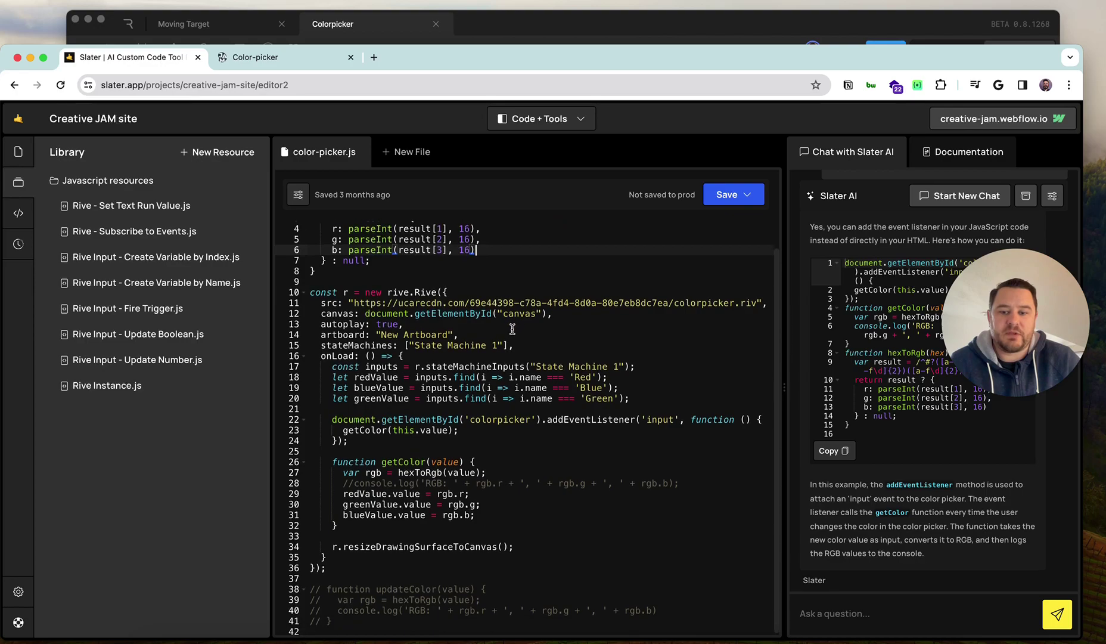
Step: Highlight the getColor lines feeding RGB values into the Red, Green and Blue inputs
{"action": "left_click_drag", "start_coordinate": [328, 359], "coordinate": [651, 390]}
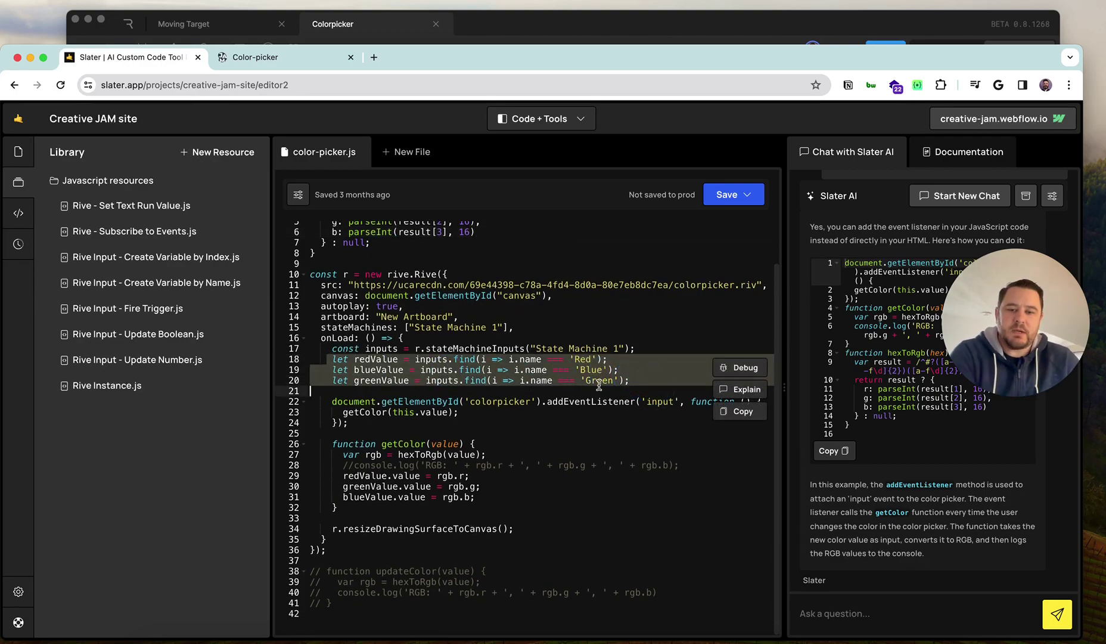
{"action": "scroll", "coordinate": [400, 406], "scroll_direction": "down", "scroll_amount": 5}
{"action": "left_click_drag", "start_coordinate": [337, 361], "coordinate": [337, 397]}
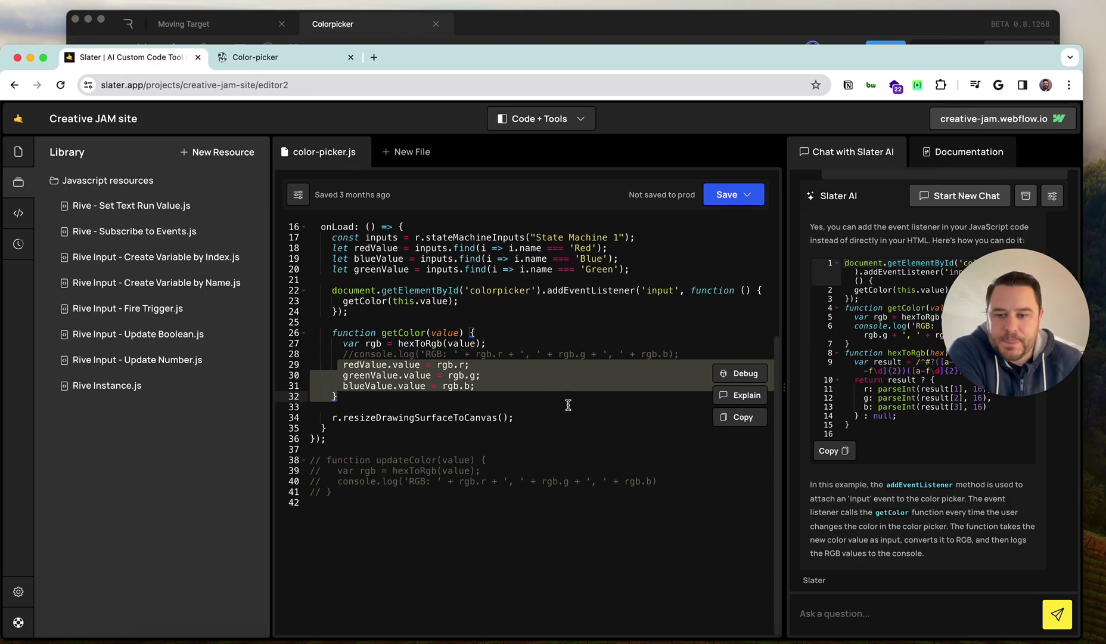
{"action": "left_click", "coordinate": [544, 393]}
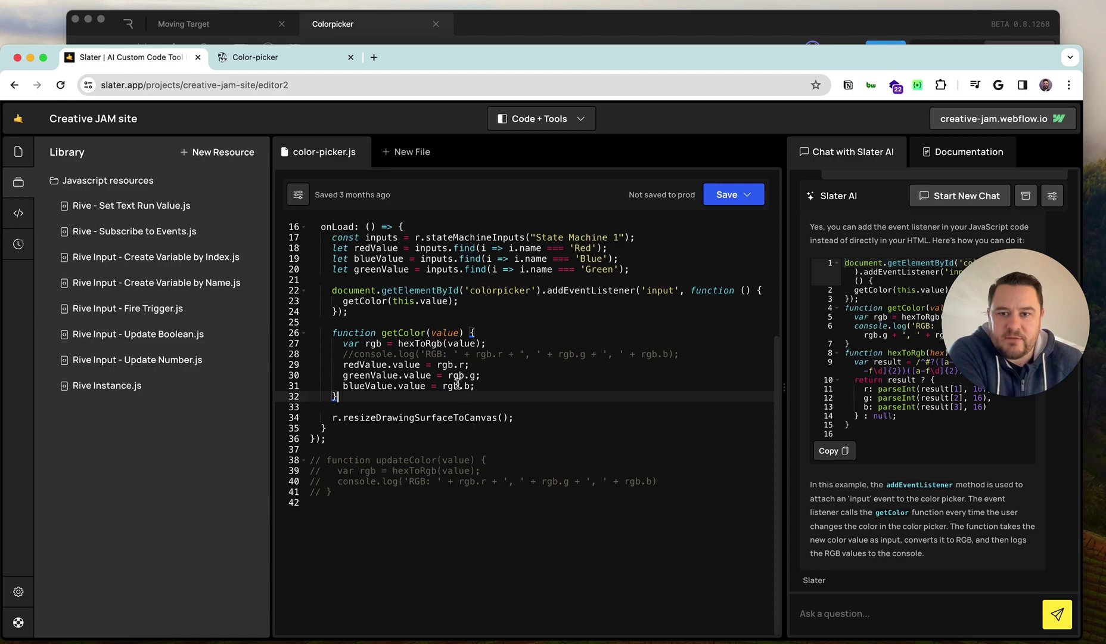
{"action": "left_click", "coordinate": [293, 54]}
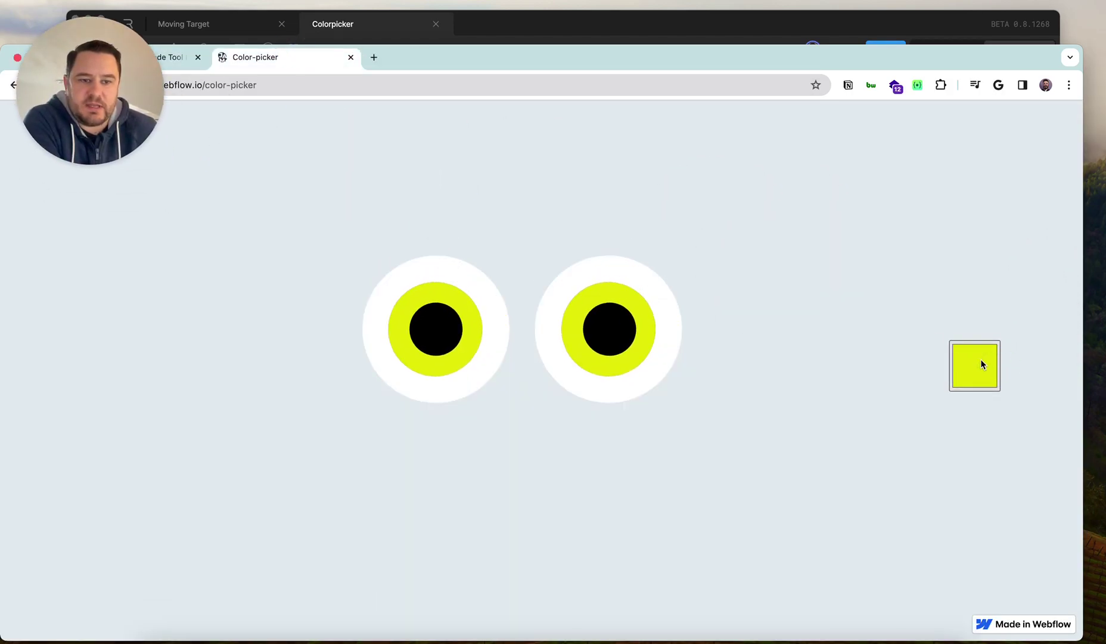
Step: Brighten the picked colour to vivid yellow #FCFF3D, shown as a hex code
{"action": "left_click", "coordinate": [979, 362]}
{"action": "left_click", "coordinate": [999, 413]}
{"action": "left_click_drag", "start_coordinate": [999, 413], "coordinate": [1036, 404]}
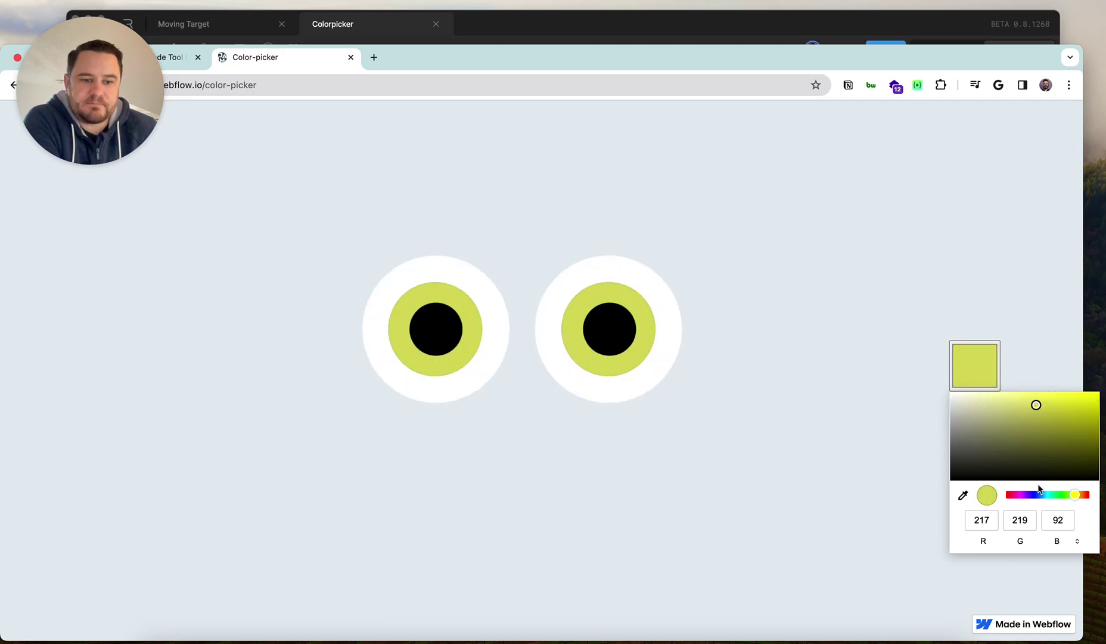
{"action": "left_click", "coordinate": [1079, 543]}
{"action": "left_click", "coordinate": [1080, 542]}
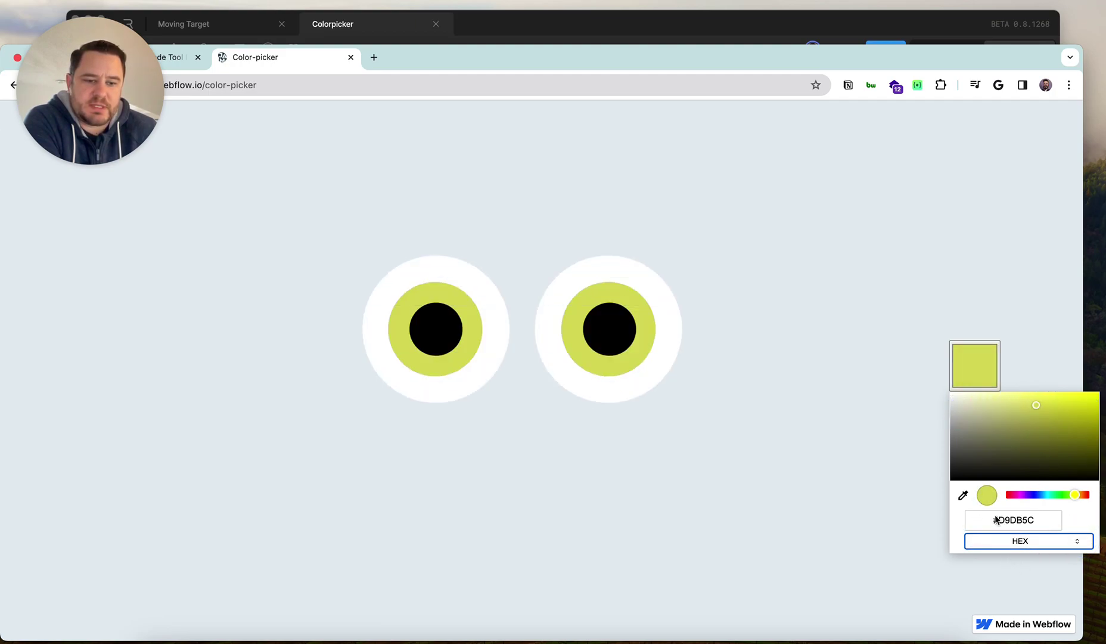
{"action": "left_click_drag", "start_coordinate": [1055, 429], "coordinate": [1064, 393]}
Step: Shift the picked colour to vivid blue #3359F0 so both irises turn blue
{"action": "left_click_drag", "start_coordinate": [1074, 494], "coordinate": [1034, 495]}
{"action": "left_click", "coordinate": [1008, 418]}
{"action": "left_click_drag", "start_coordinate": [1008, 418], "coordinate": [1065, 397]}
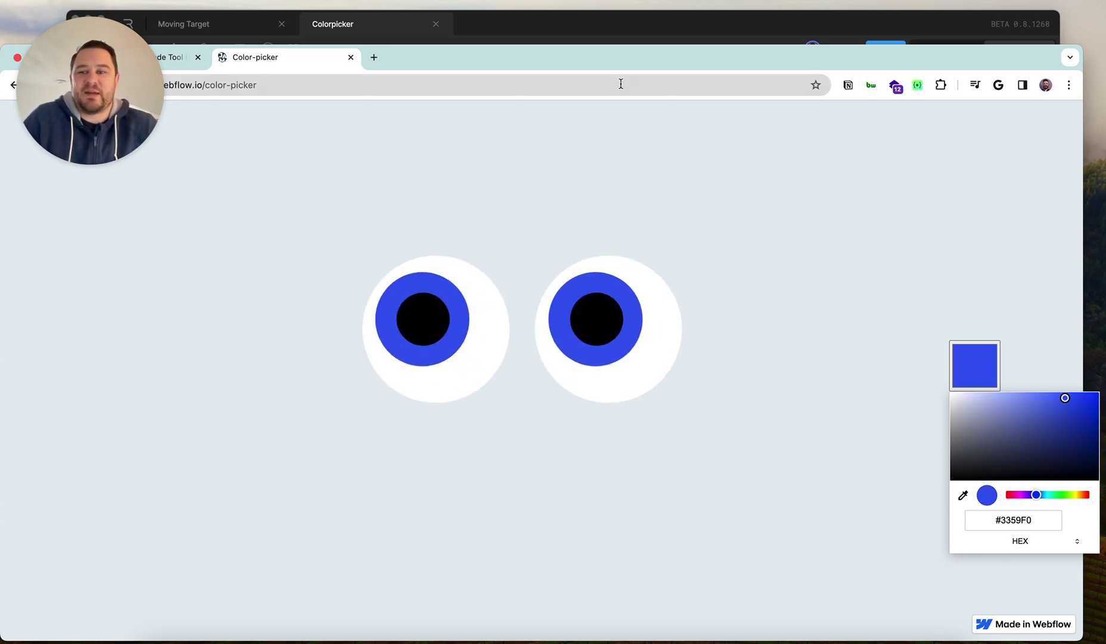
{"action": "left_click", "coordinate": [617, 24]}
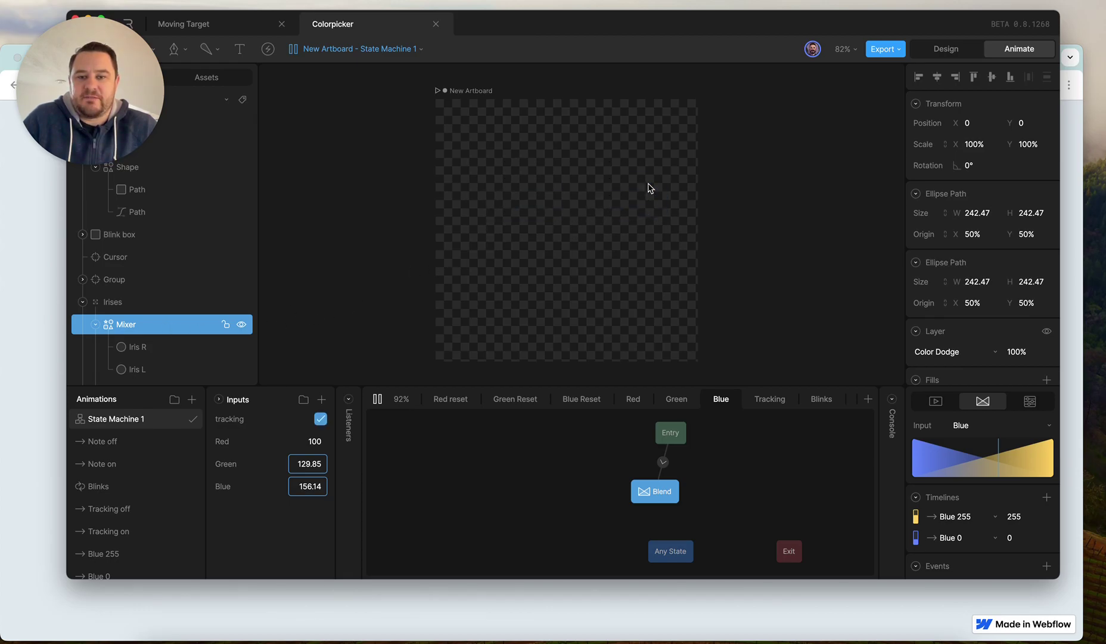
{"action": "scroll", "coordinate": [993, 283], "scroll_direction": "down", "scroll_amount": 5}
{"action": "scroll", "coordinate": [989, 283], "scroll_direction": "up", "scroll_amount": 3}
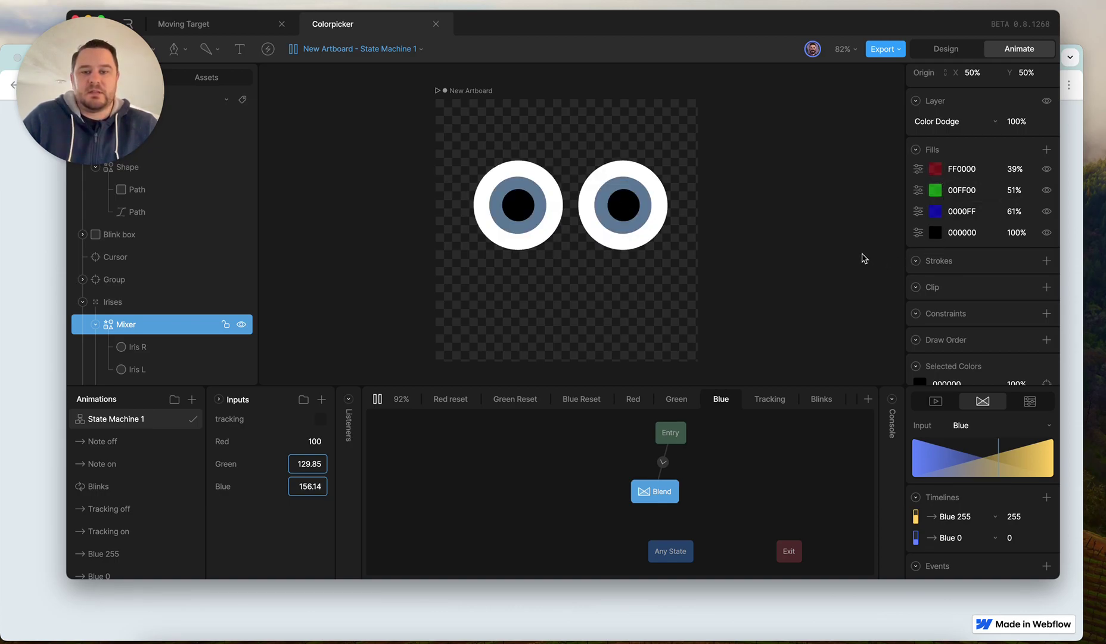
{"action": "scroll", "coordinate": [941, 228], "scroll_direction": "up", "scroll_amount": 1}
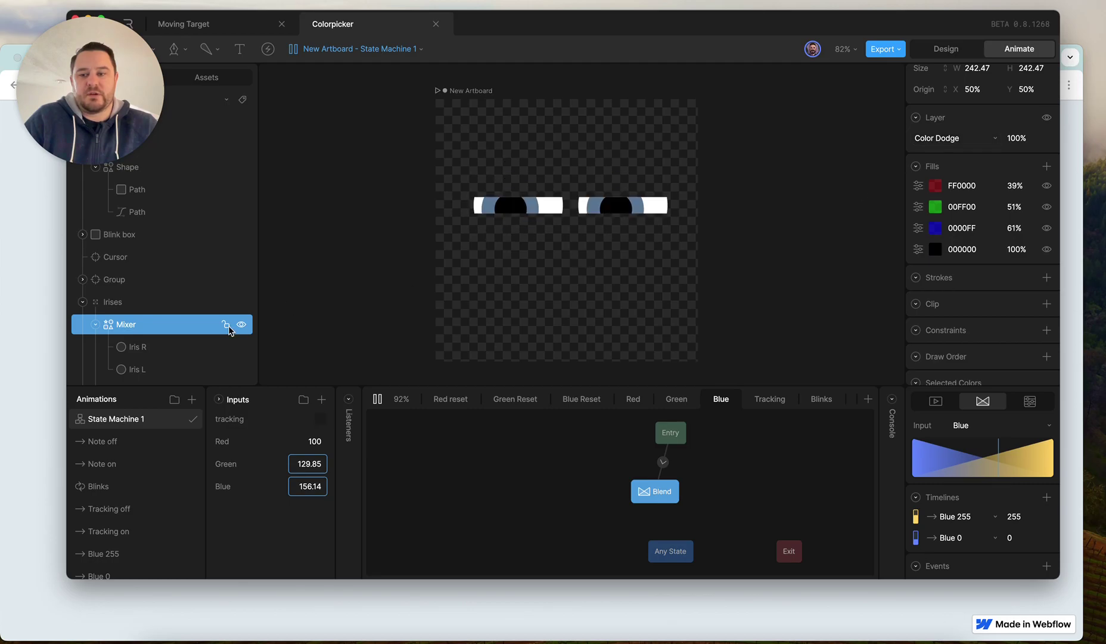
{"action": "scroll", "coordinate": [143, 342], "scroll_direction": "down", "scroll_amount": 3}
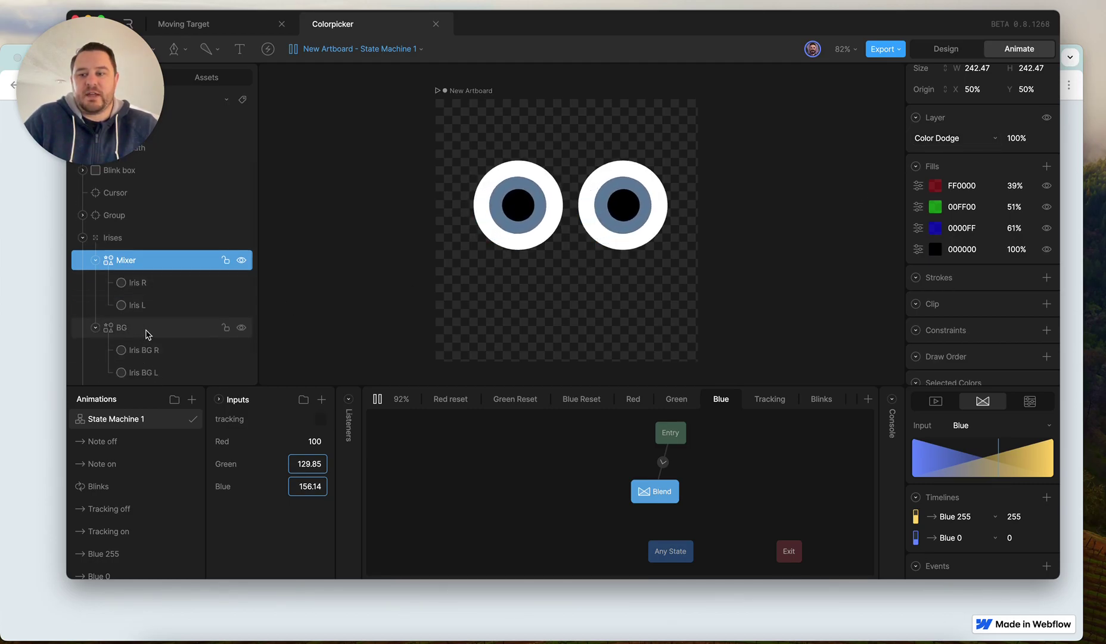
{"action": "left_click", "coordinate": [241, 328]}
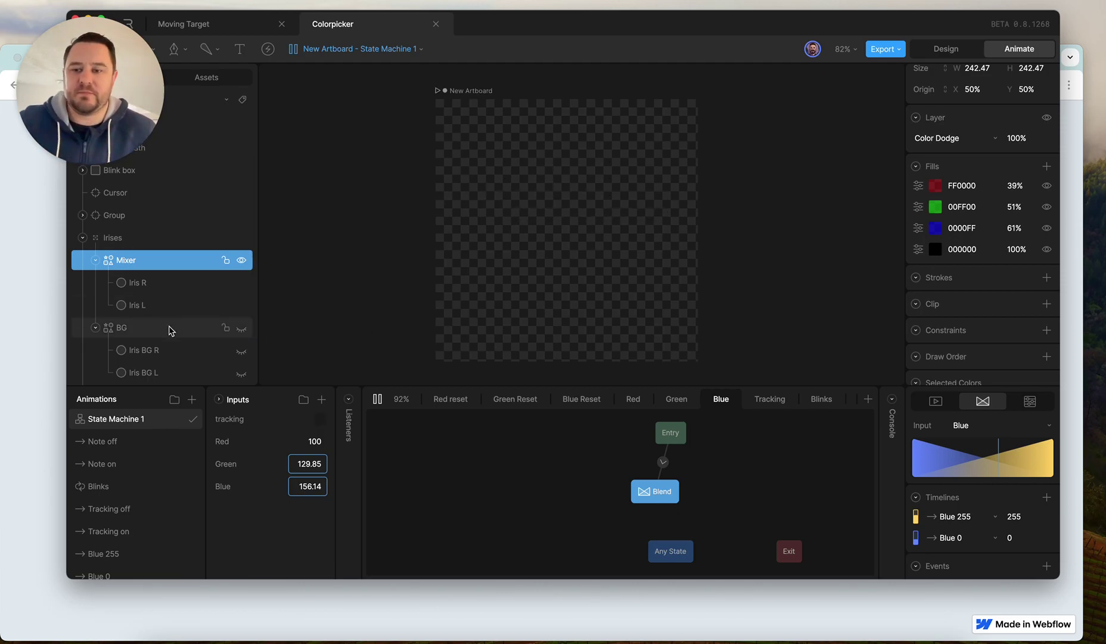
{"action": "left_click", "coordinate": [242, 329]}
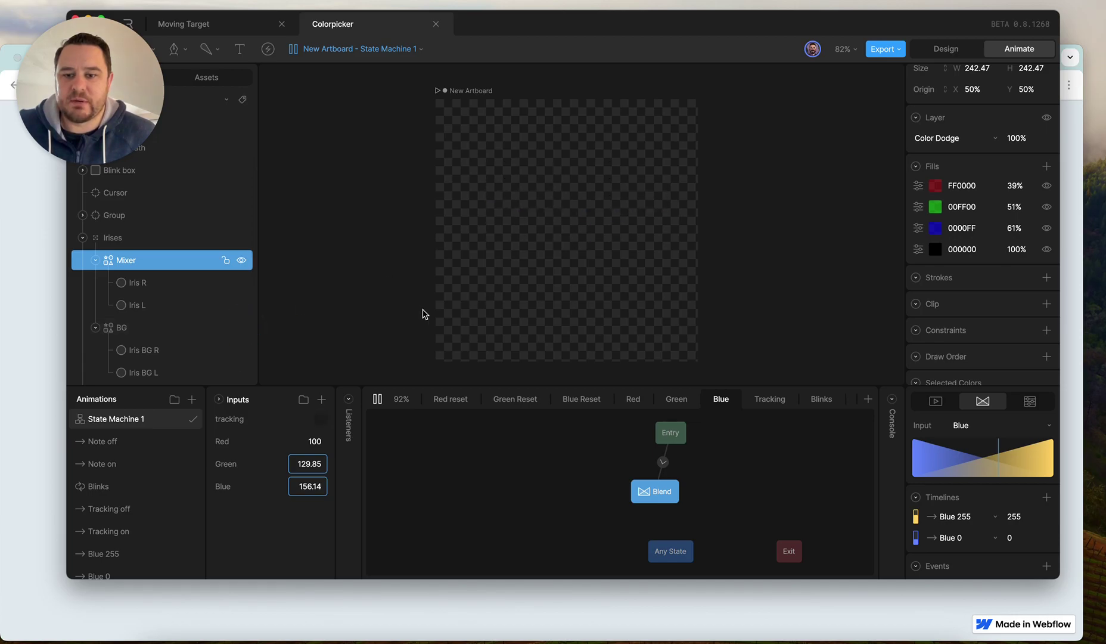
{"action": "left_click", "coordinate": [379, 303]}
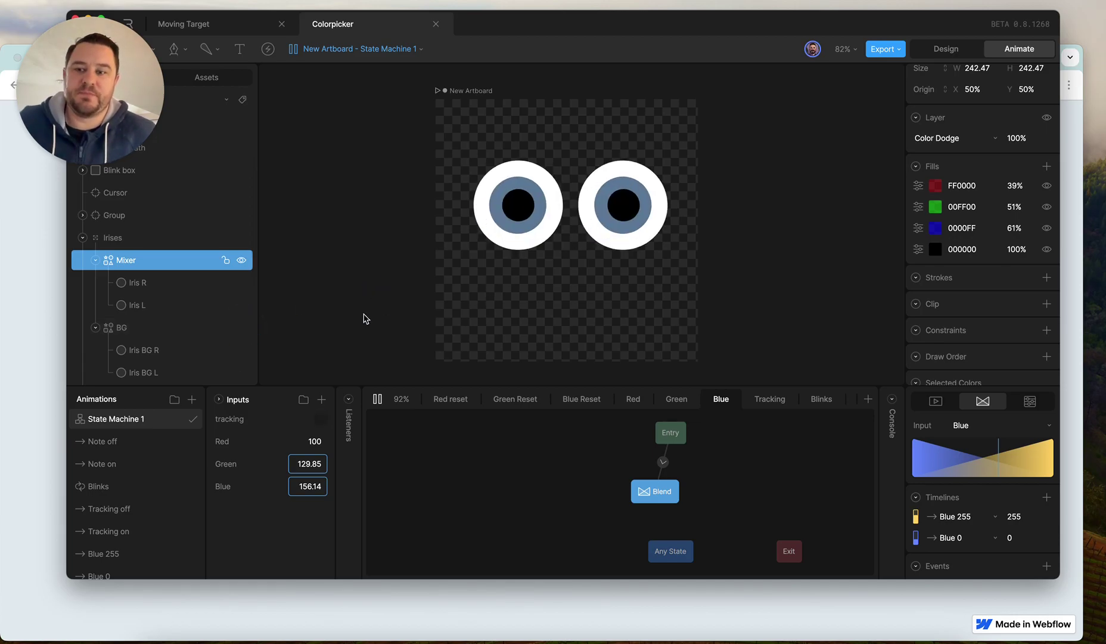